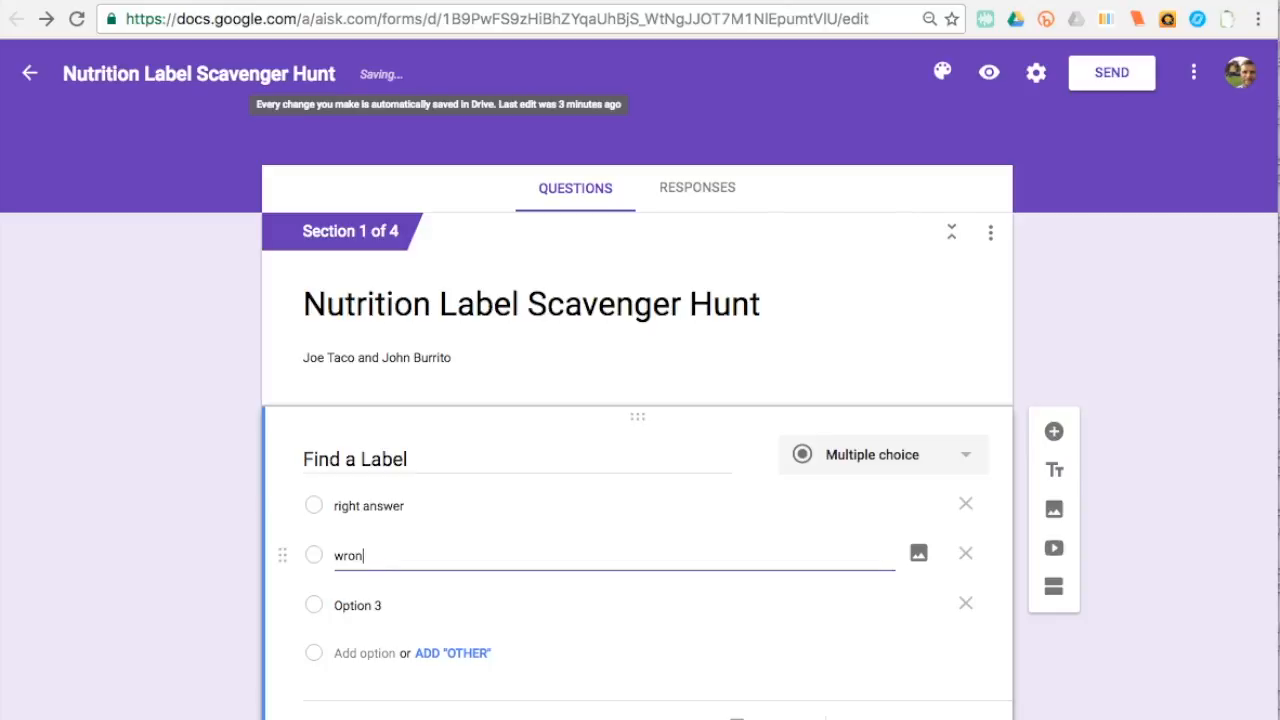
# Fill in the third answer option of the Find a Label question as "wrong".
pyautogui.click(918, 553)
pyautogui.click(358, 605)
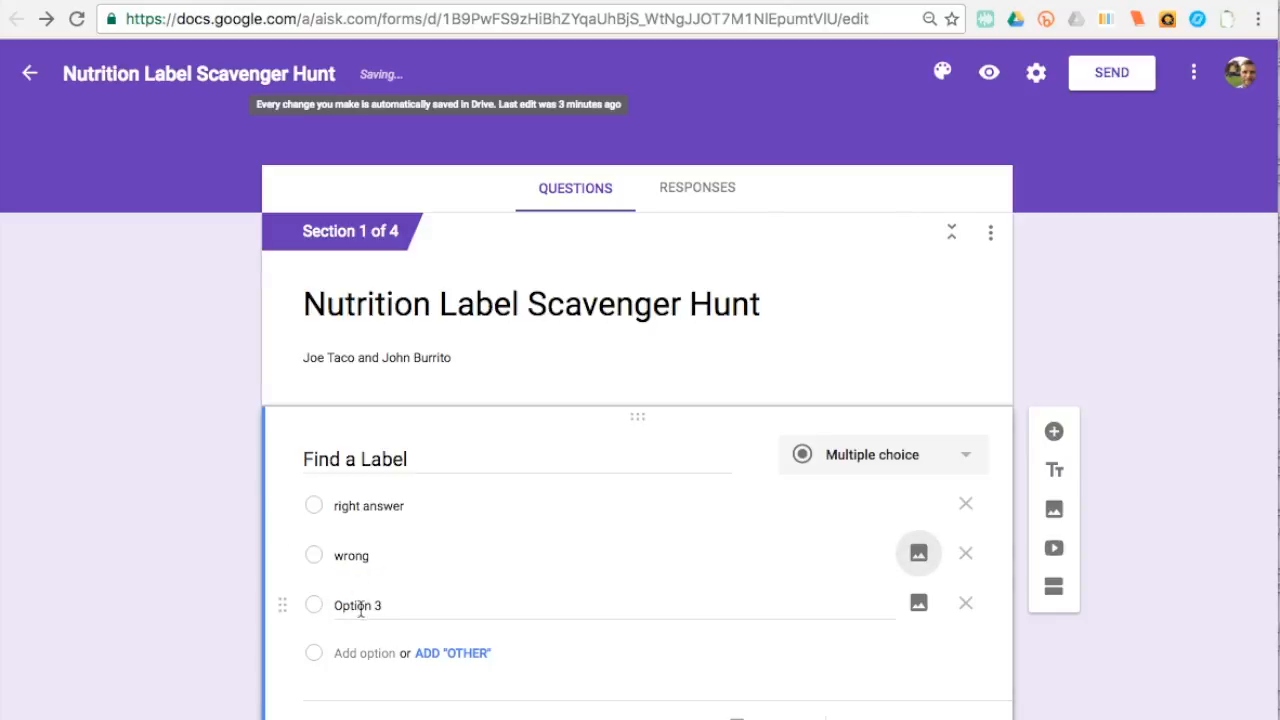
pyautogui.write('wrong')
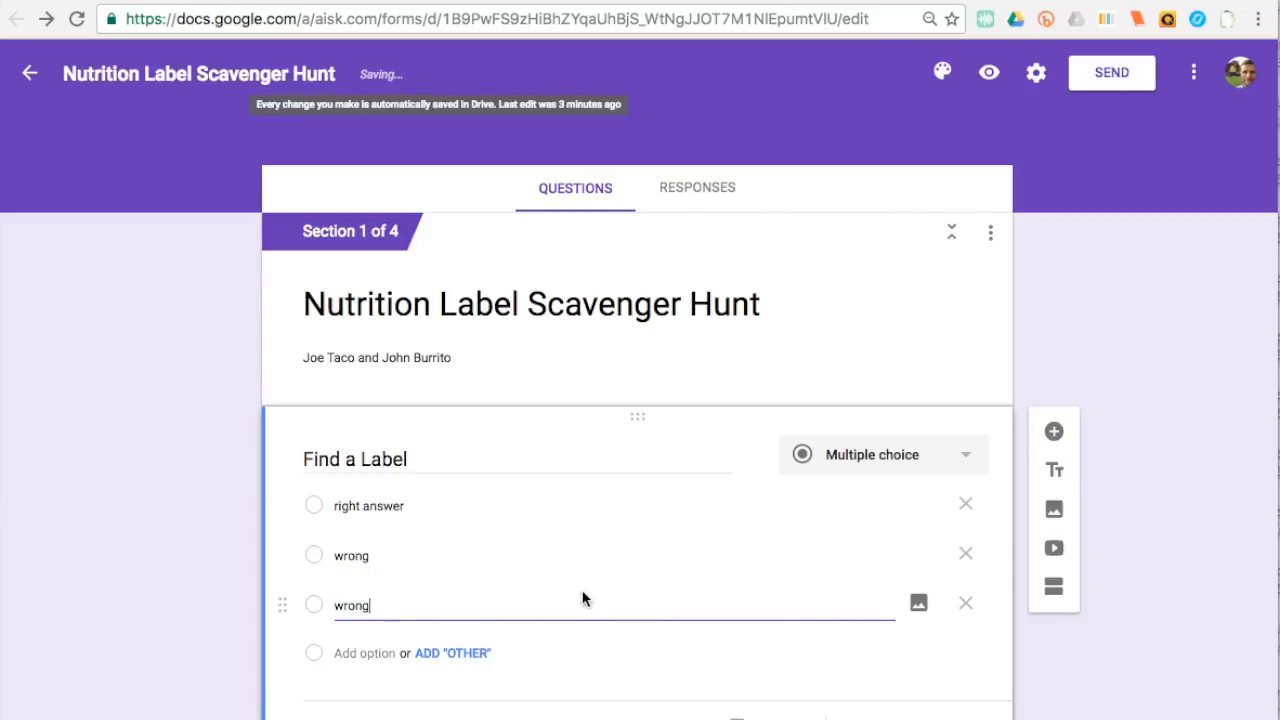
# Make the Find a Label question required and show its description field.
pyautogui.scroll(-1, 583, 598)
pyautogui.scroll(-1, 583, 598)
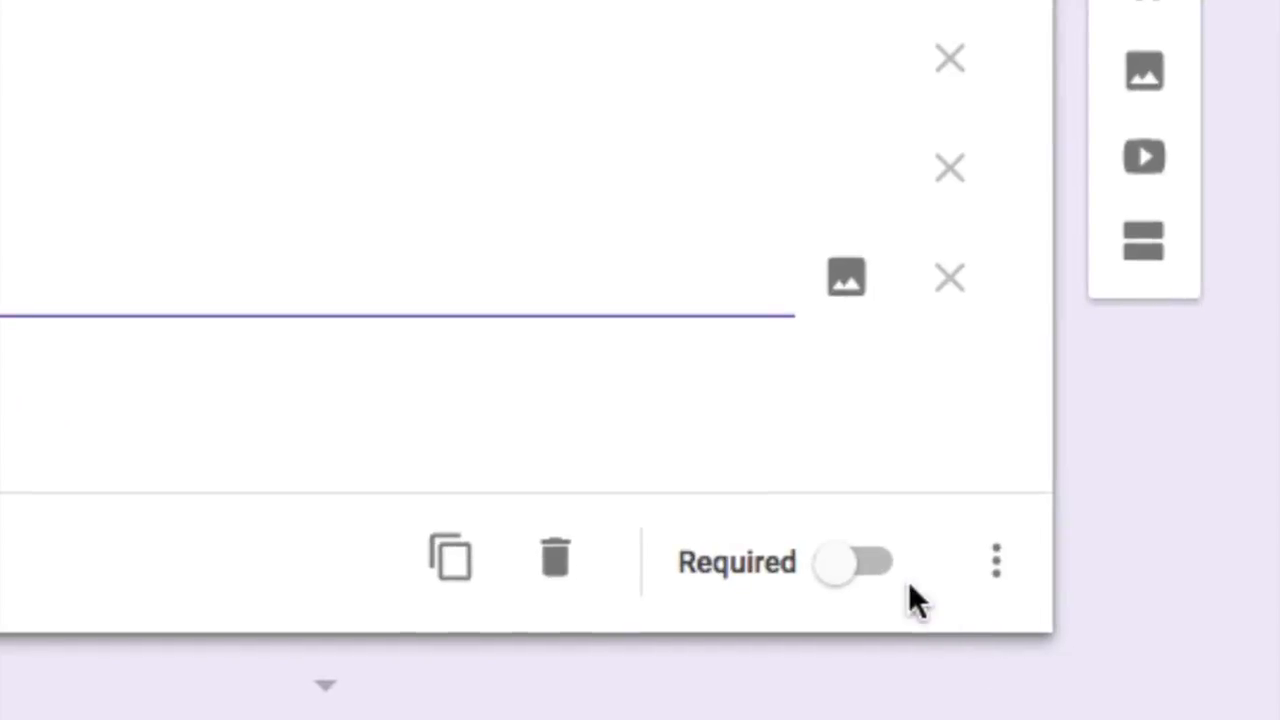
pyautogui.click(860, 574)
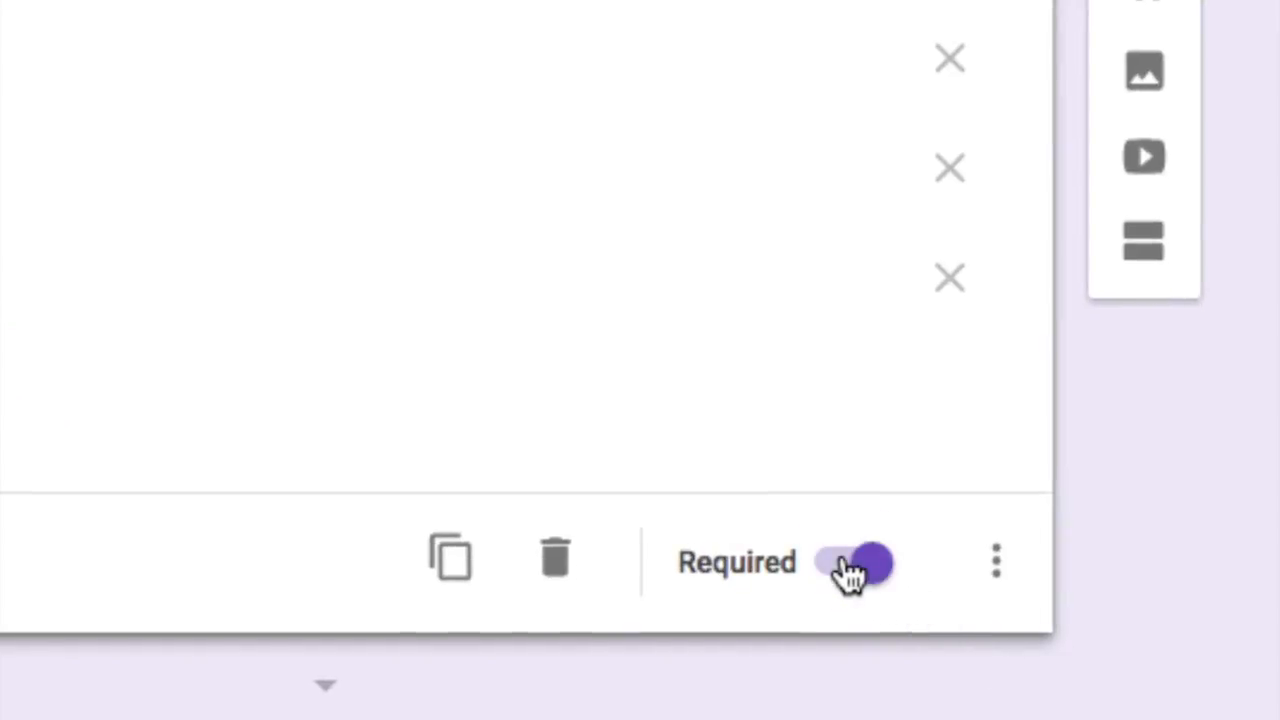
pyautogui.click(998, 566)
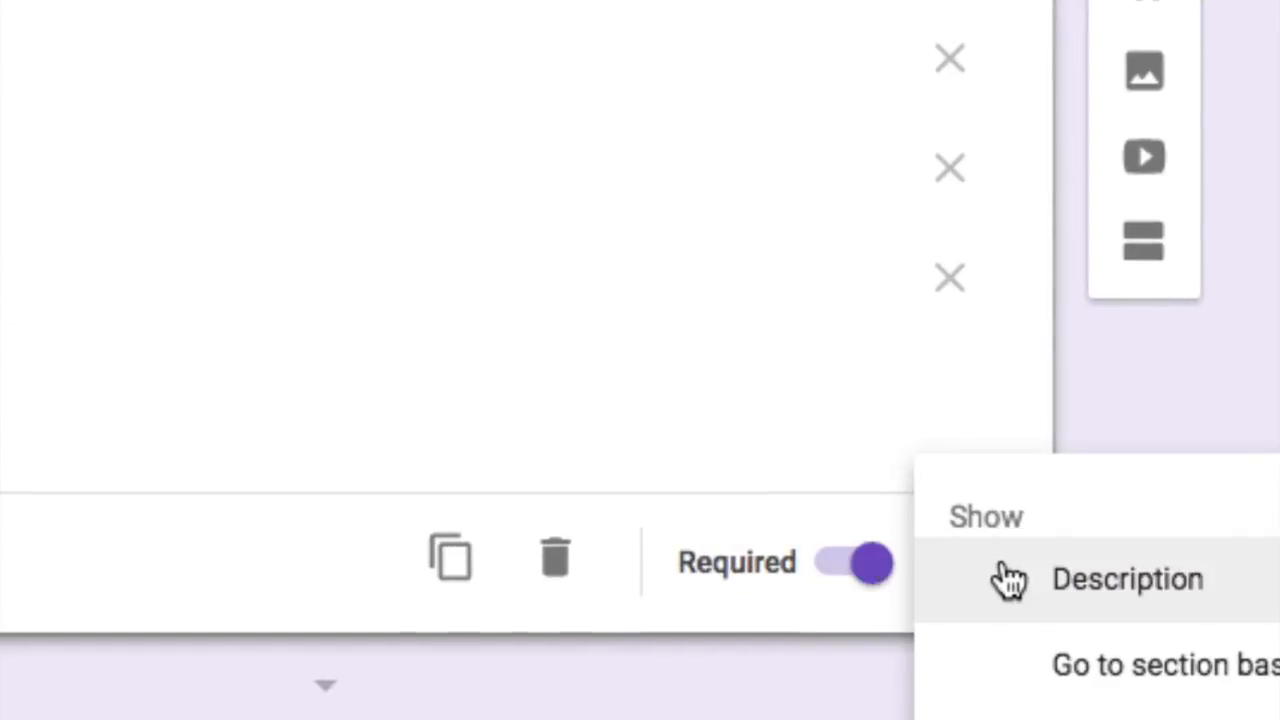
pyautogui.click(1085, 590)
# Enable going to a section based on answer for the Find a Label question and shuffle its option order.
pyautogui.click(998, 650)
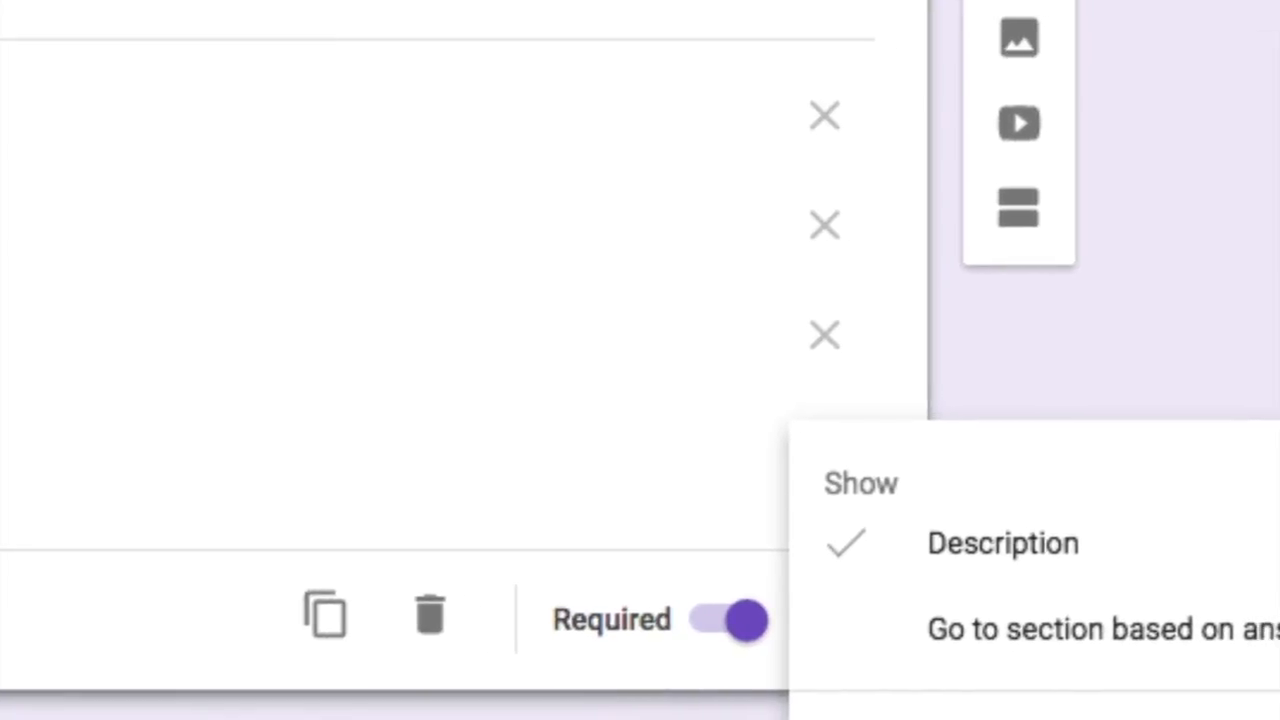
pyautogui.click(1000, 651)
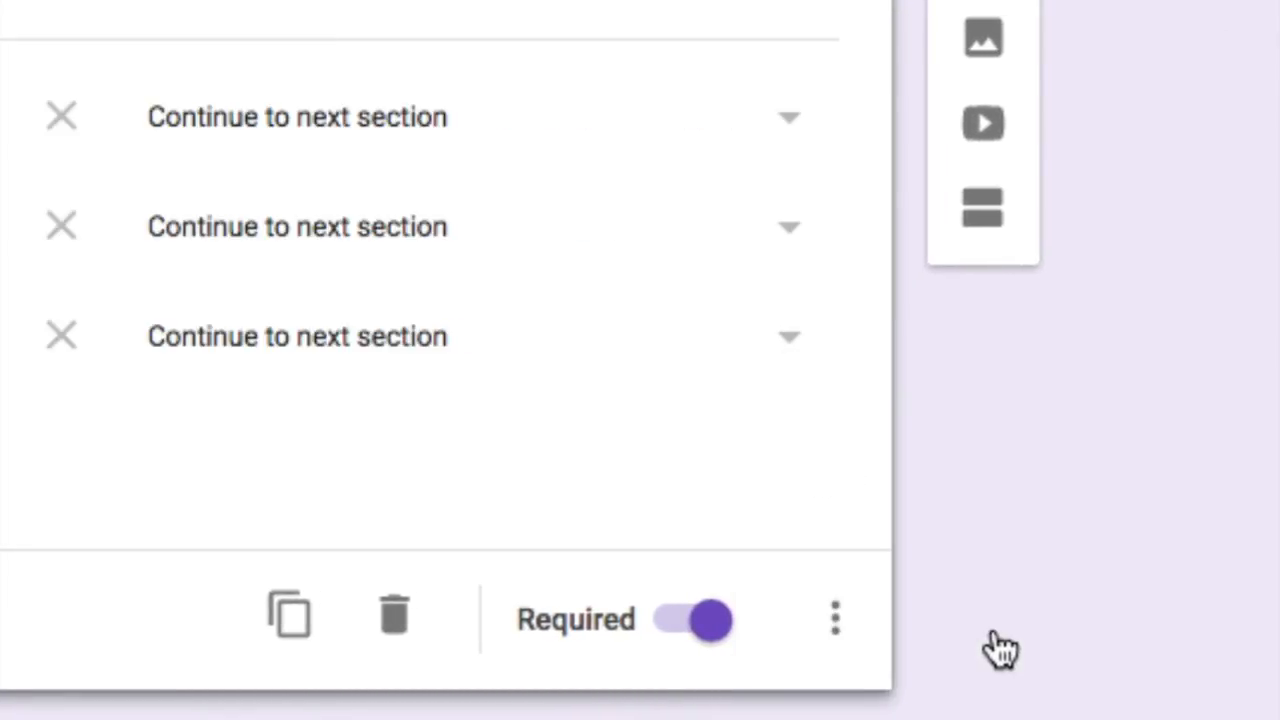
pyautogui.click(836, 630)
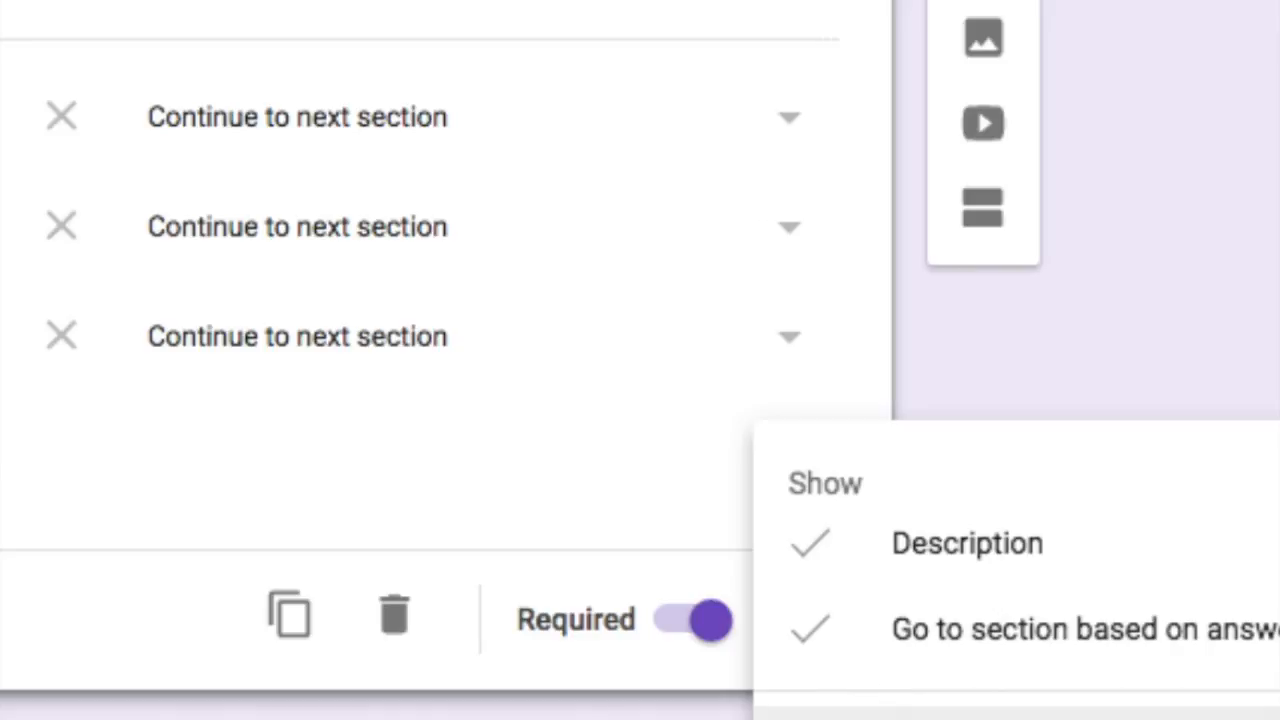
pyautogui.click(930, 716)
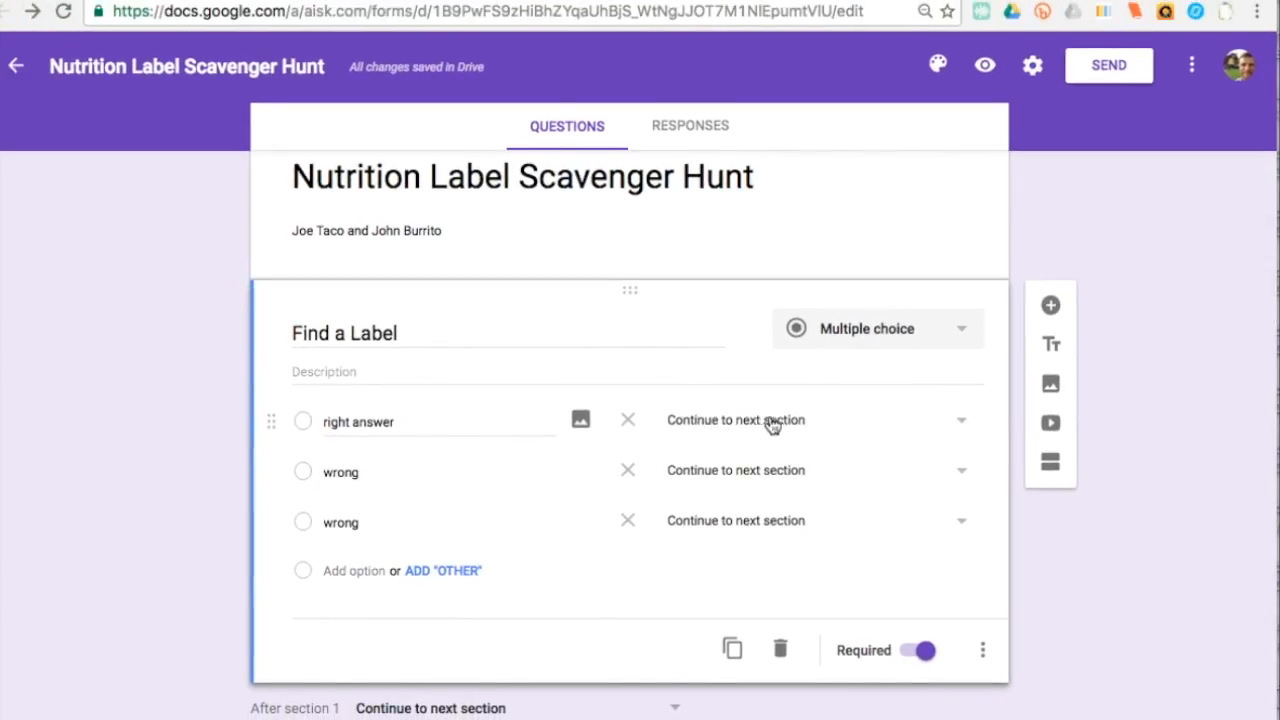
# Route the right answer of Find a Label to section 2 (Page 2) and both wrong answers back to section 1.
pyautogui.click(966, 428)
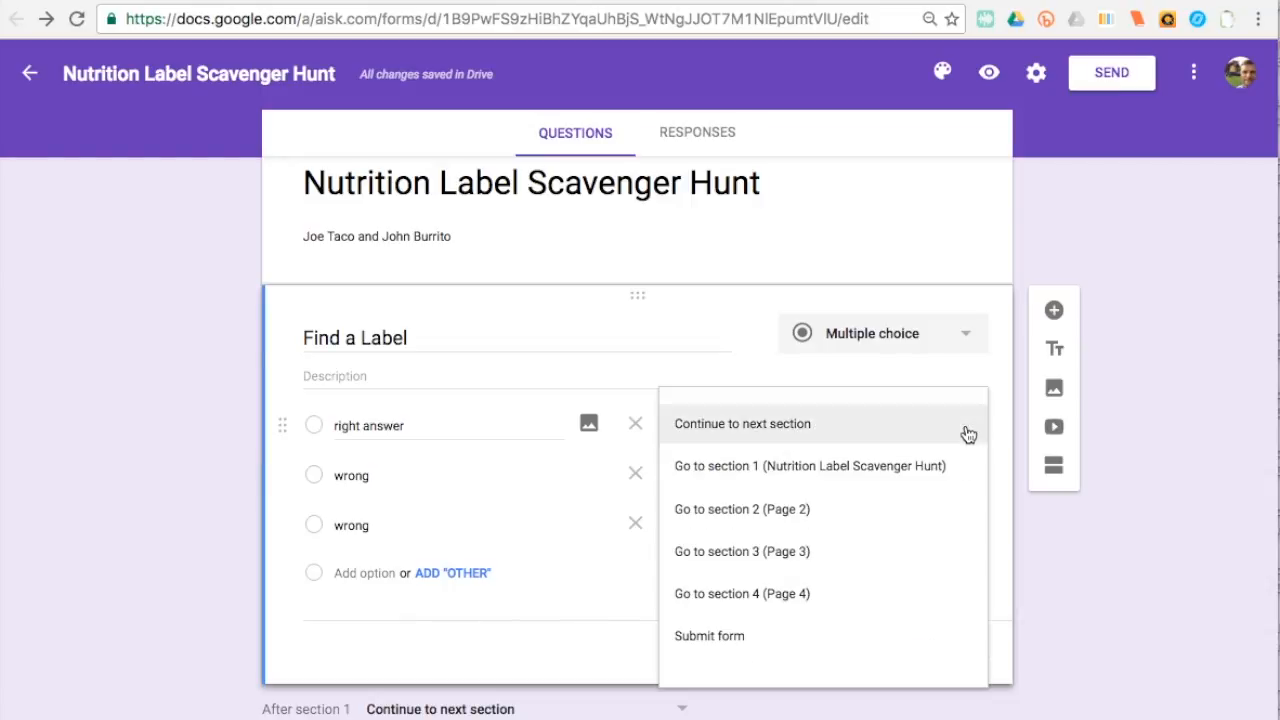
pyautogui.click(813, 512)
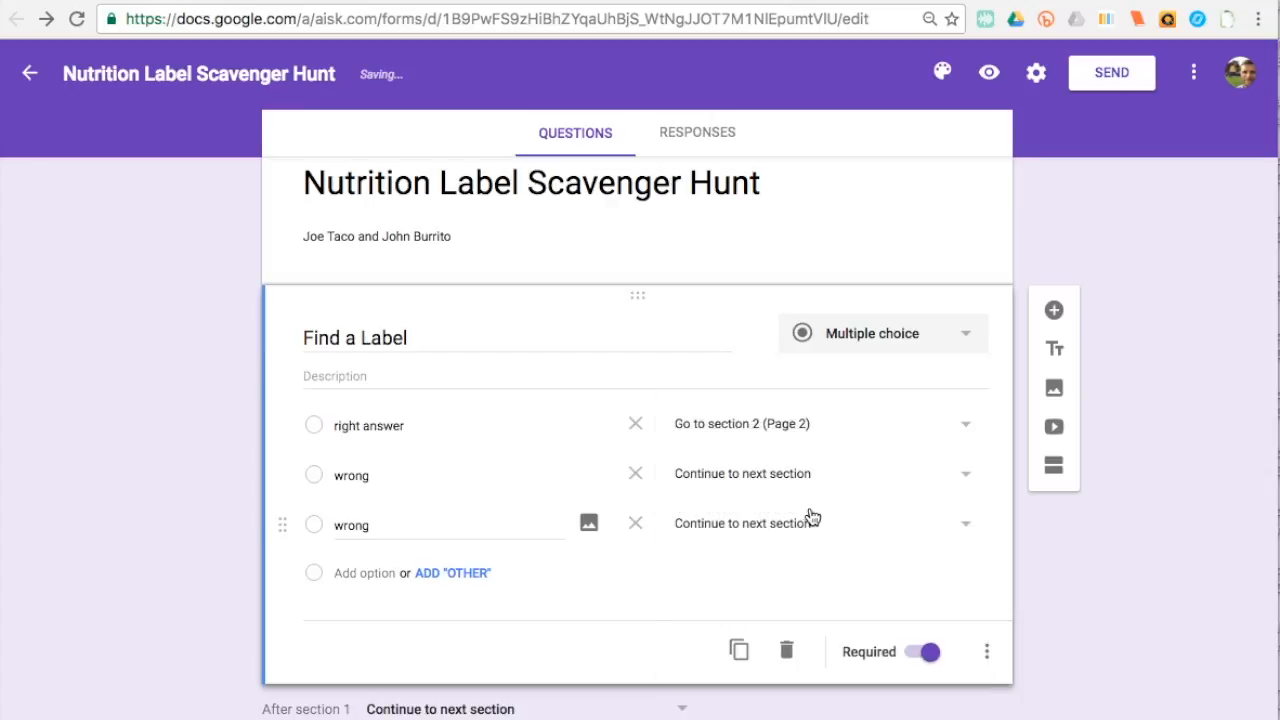
pyautogui.click(966, 478)
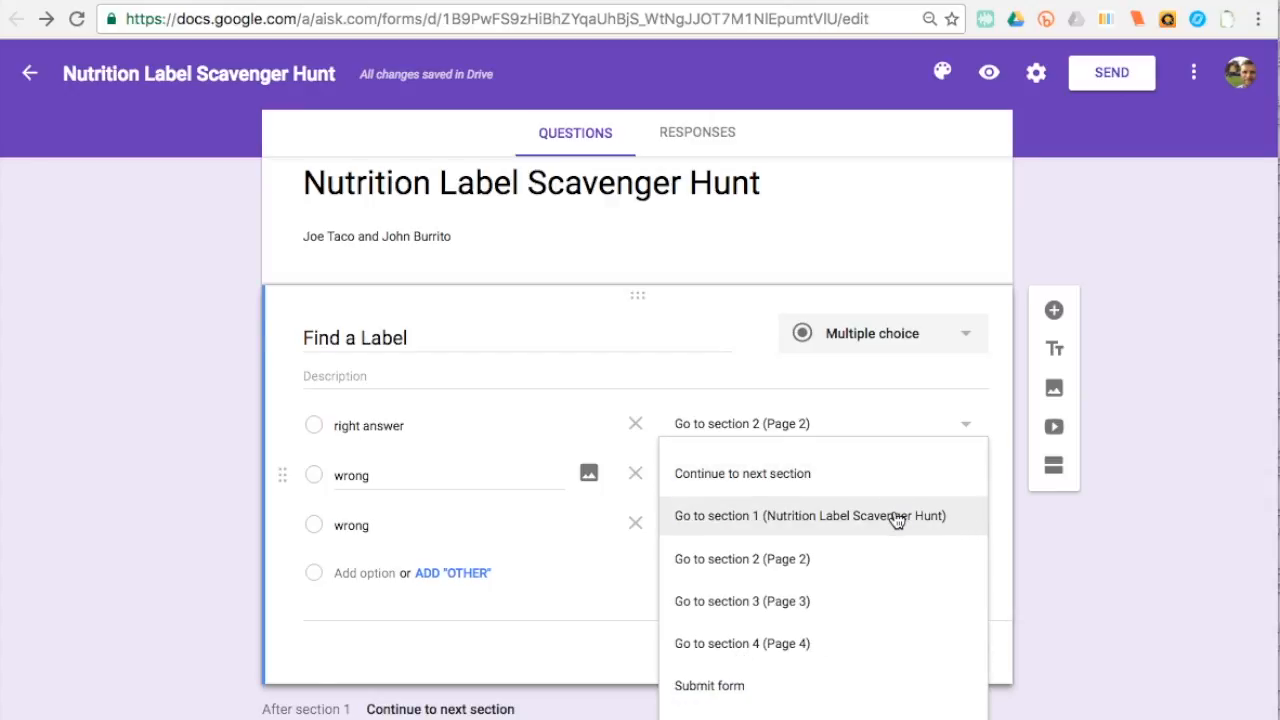
pyautogui.click(897, 518)
pyautogui.click(957, 528)
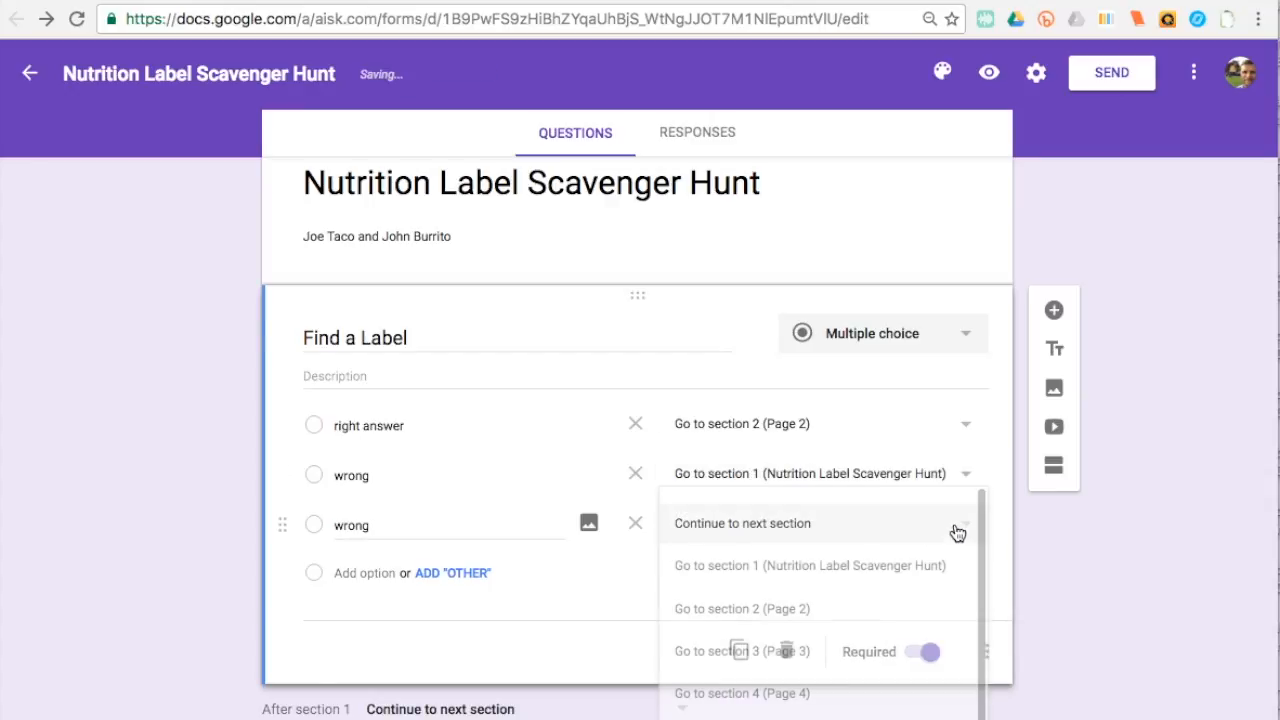
pyautogui.click(901, 574)
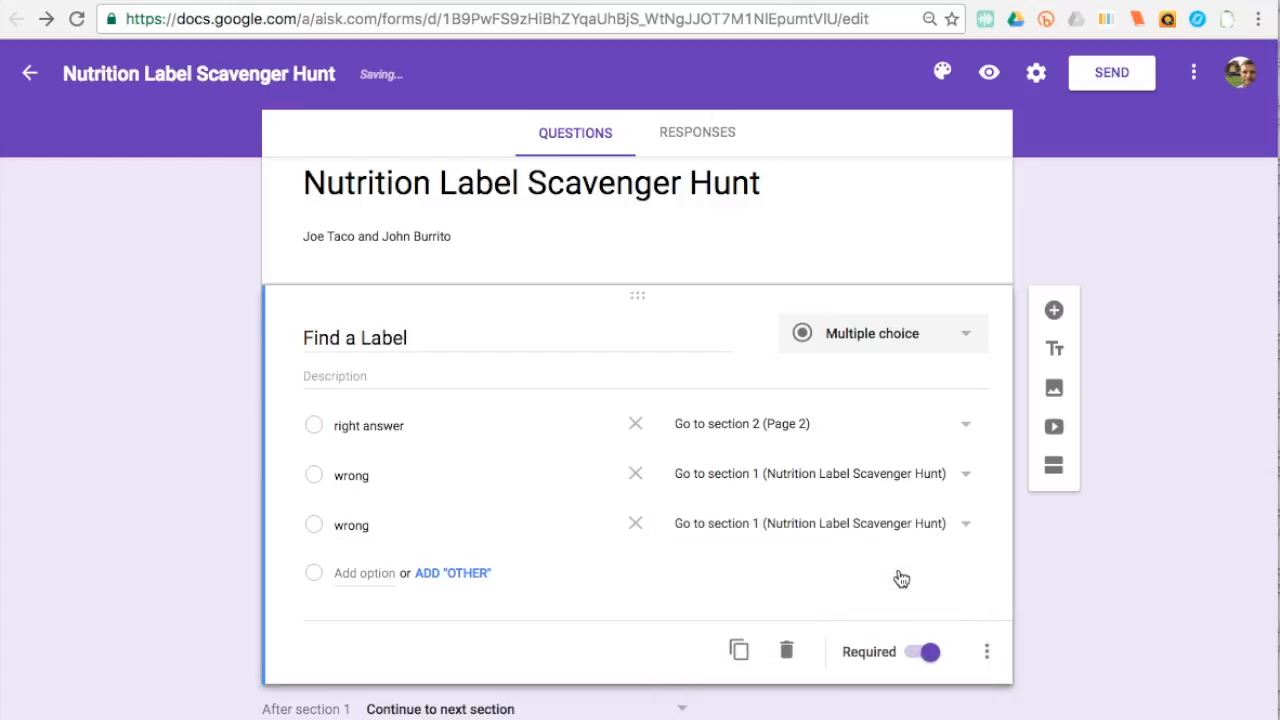
# Change both the Page 2 section description and the title of its question to "Nutella Question".
pyautogui.scroll(-5, 901, 578)
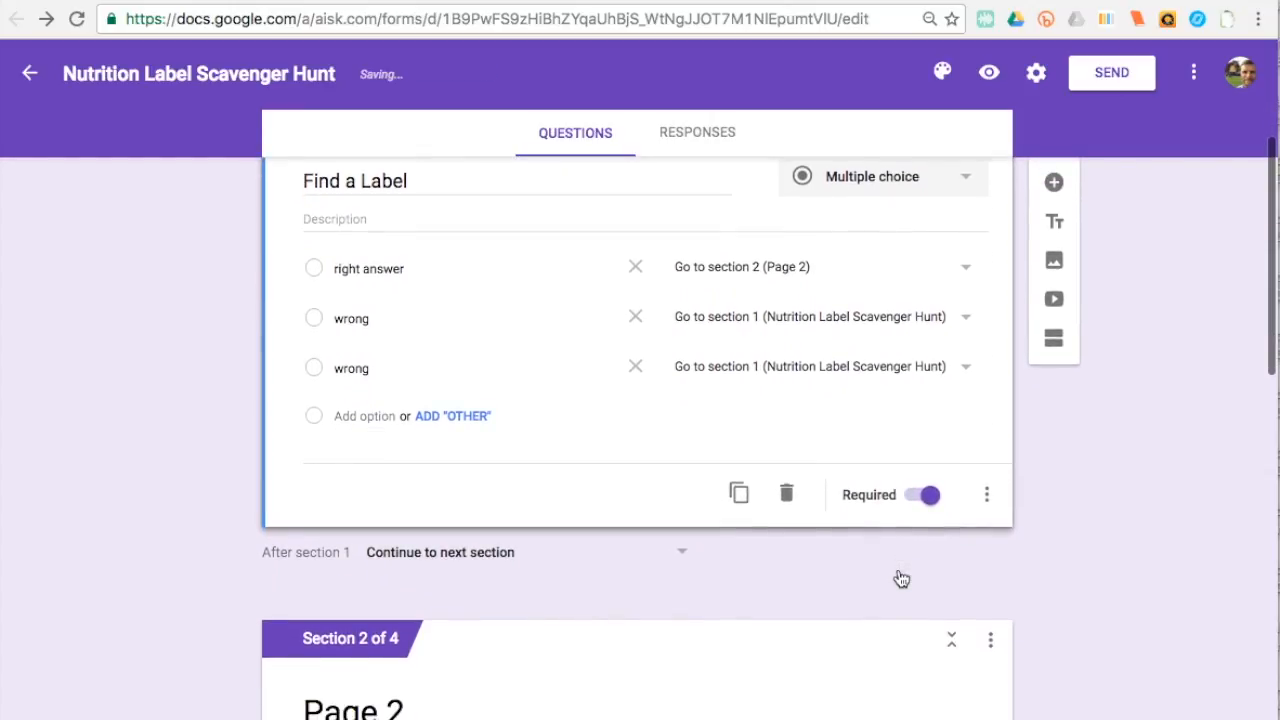
pyautogui.scroll(-5, 901, 578)
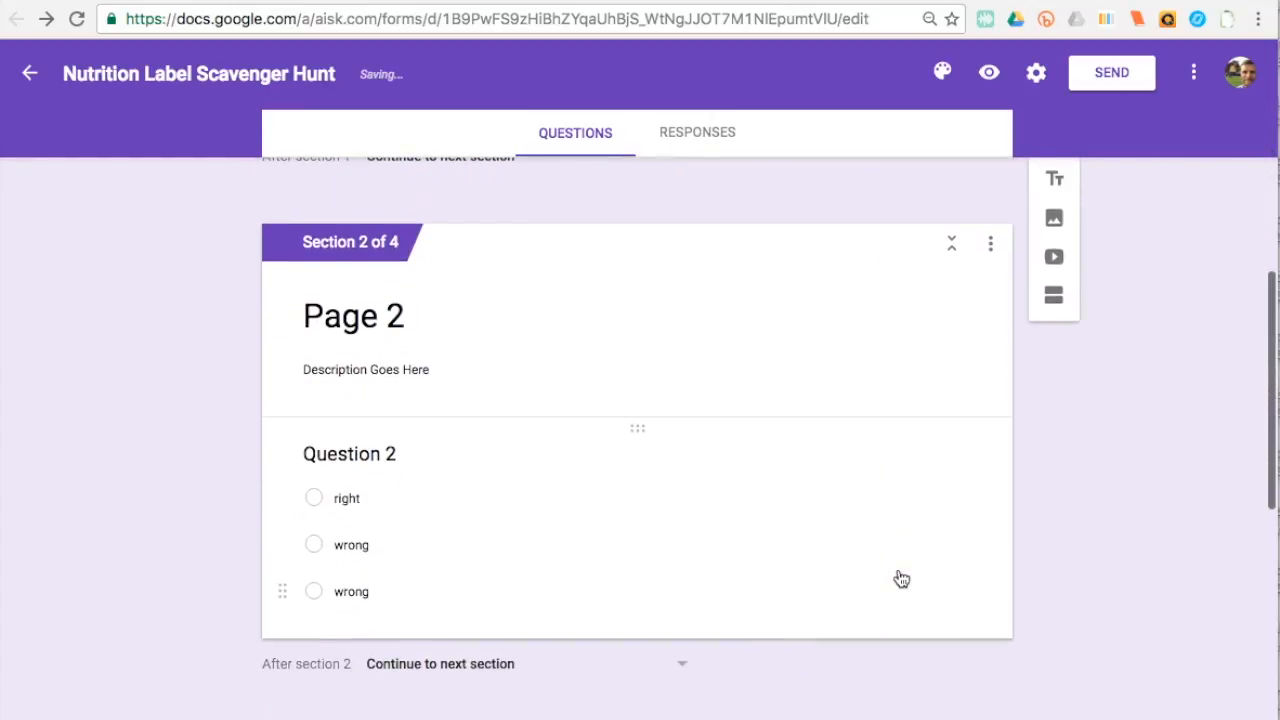
pyautogui.tripleClick(417, 369)
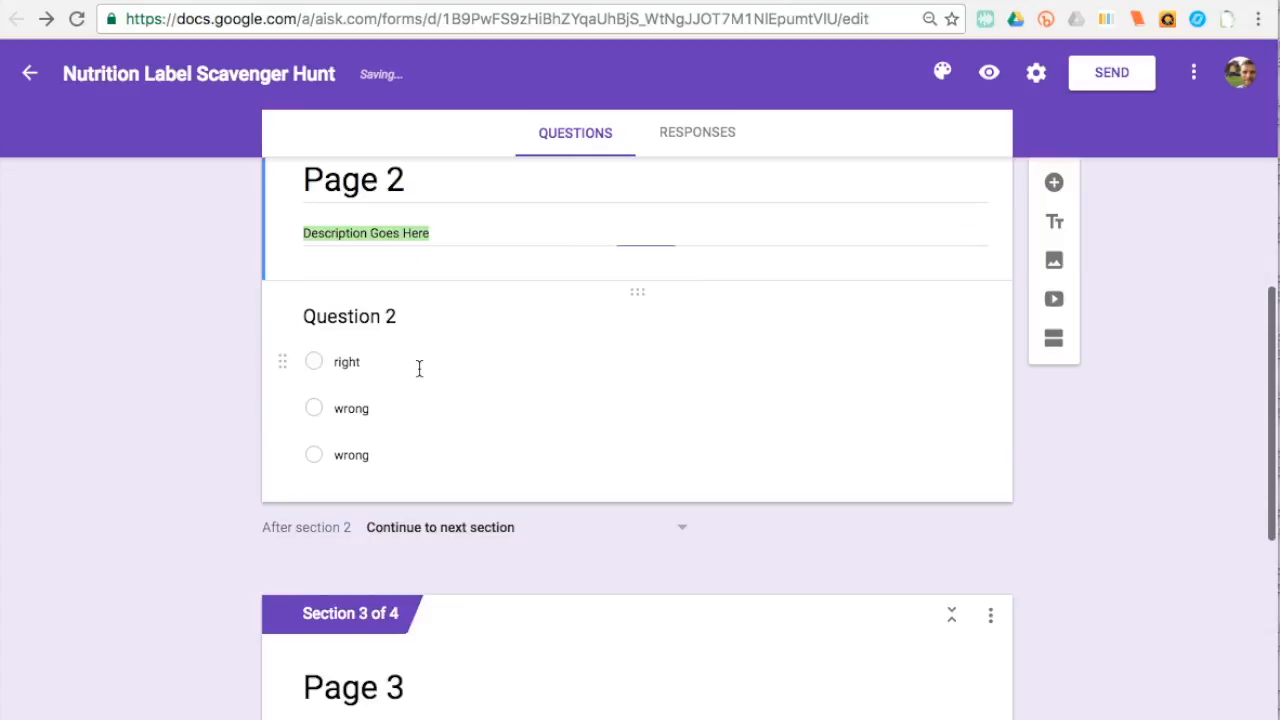
pyautogui.write('Nutella Question')
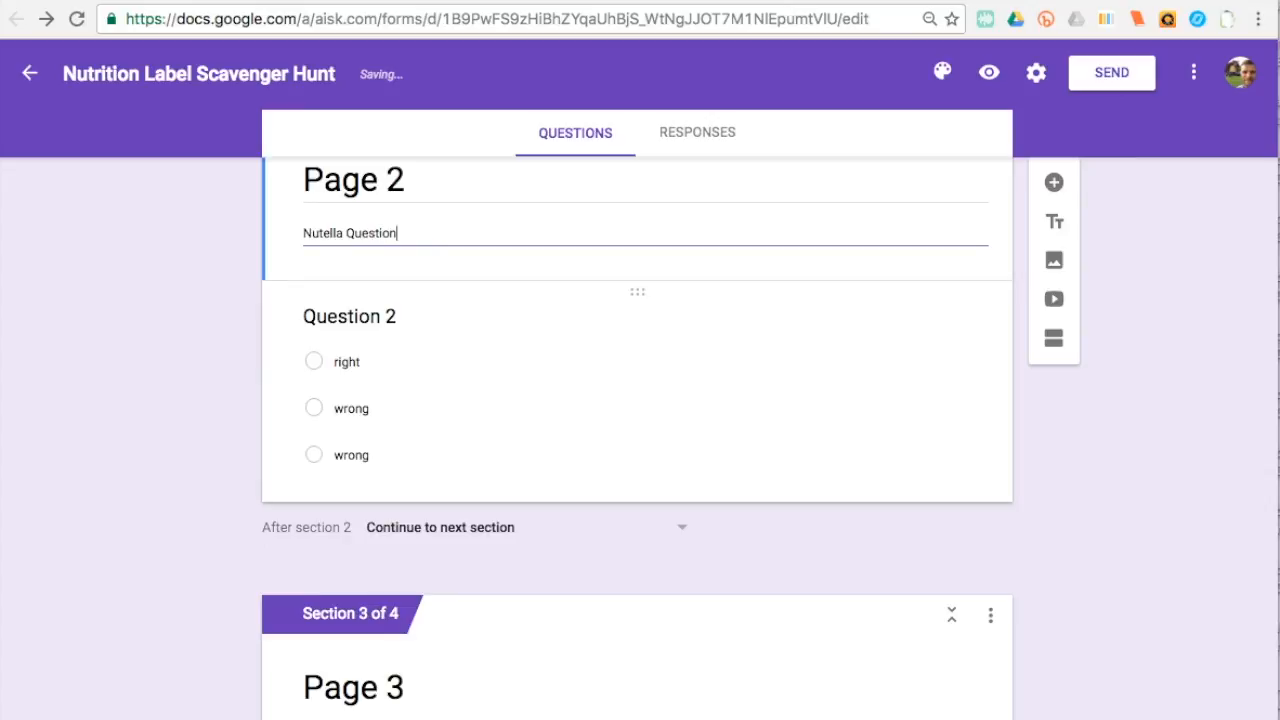
pyautogui.click(368, 314)
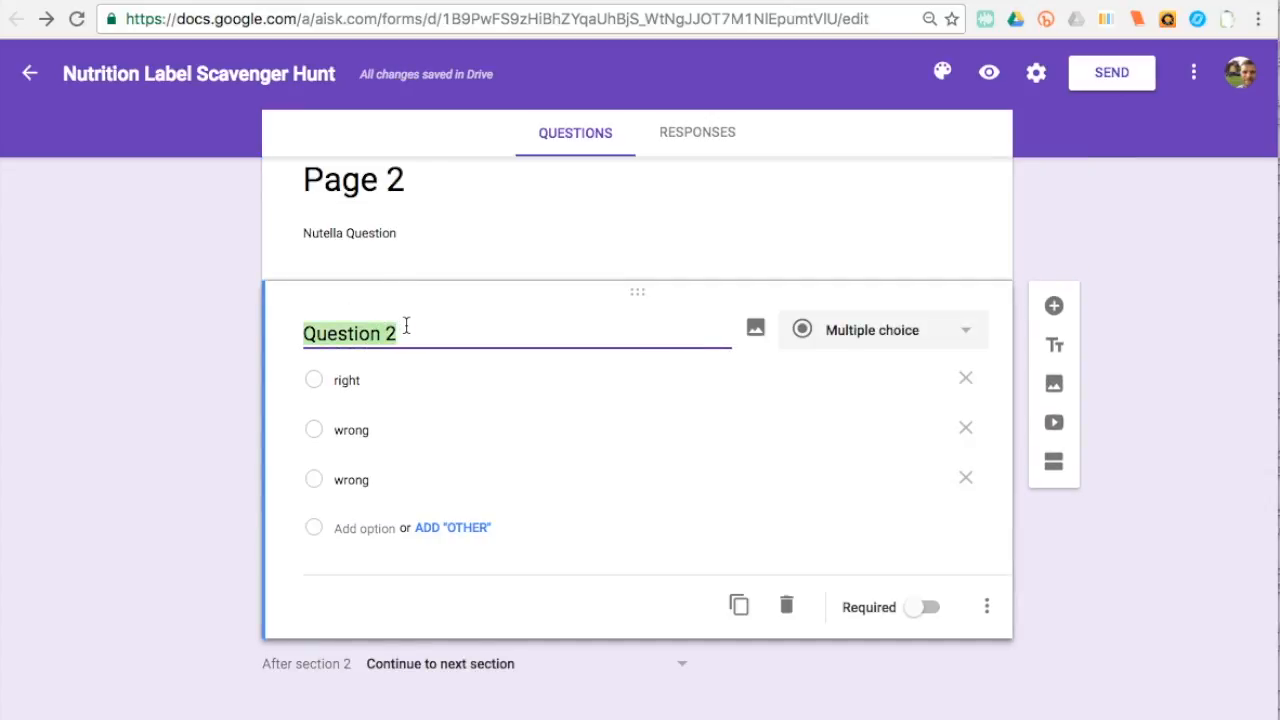
pyautogui.write('Nutella')
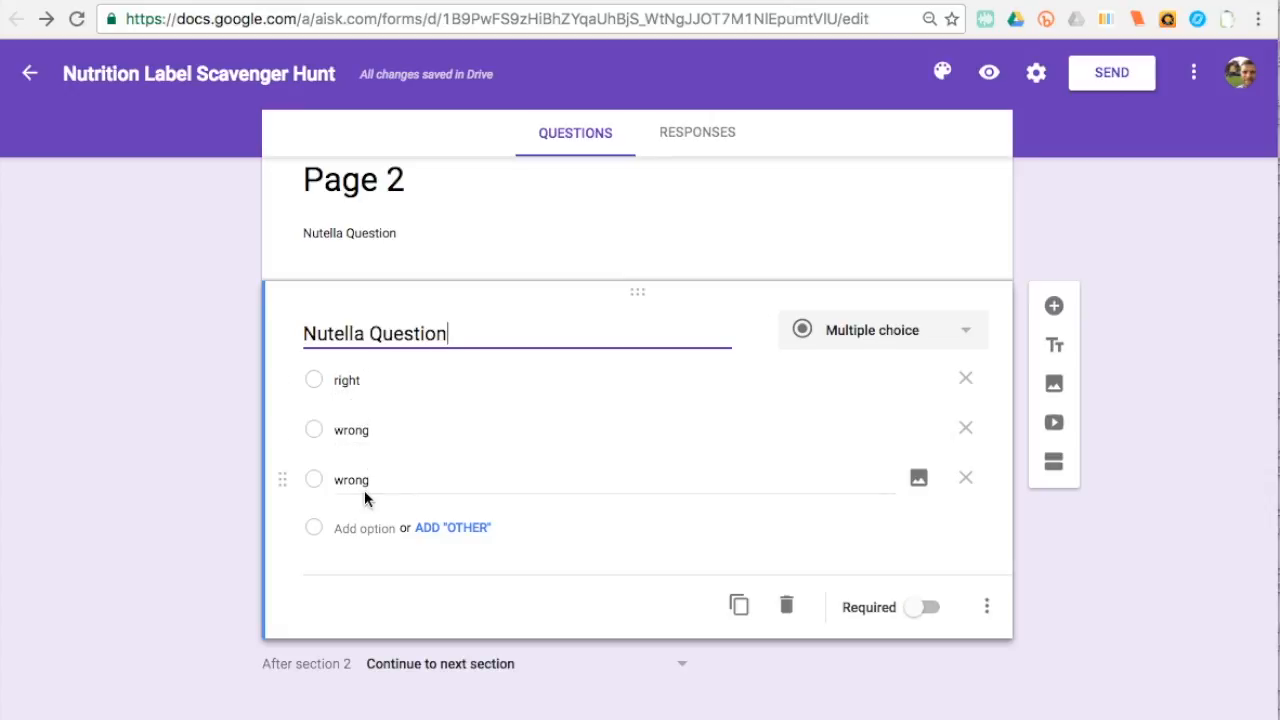
# Configure the Nutella Question as required, with section routing based on answer and shuffled option order.
pyautogui.click(920, 608)
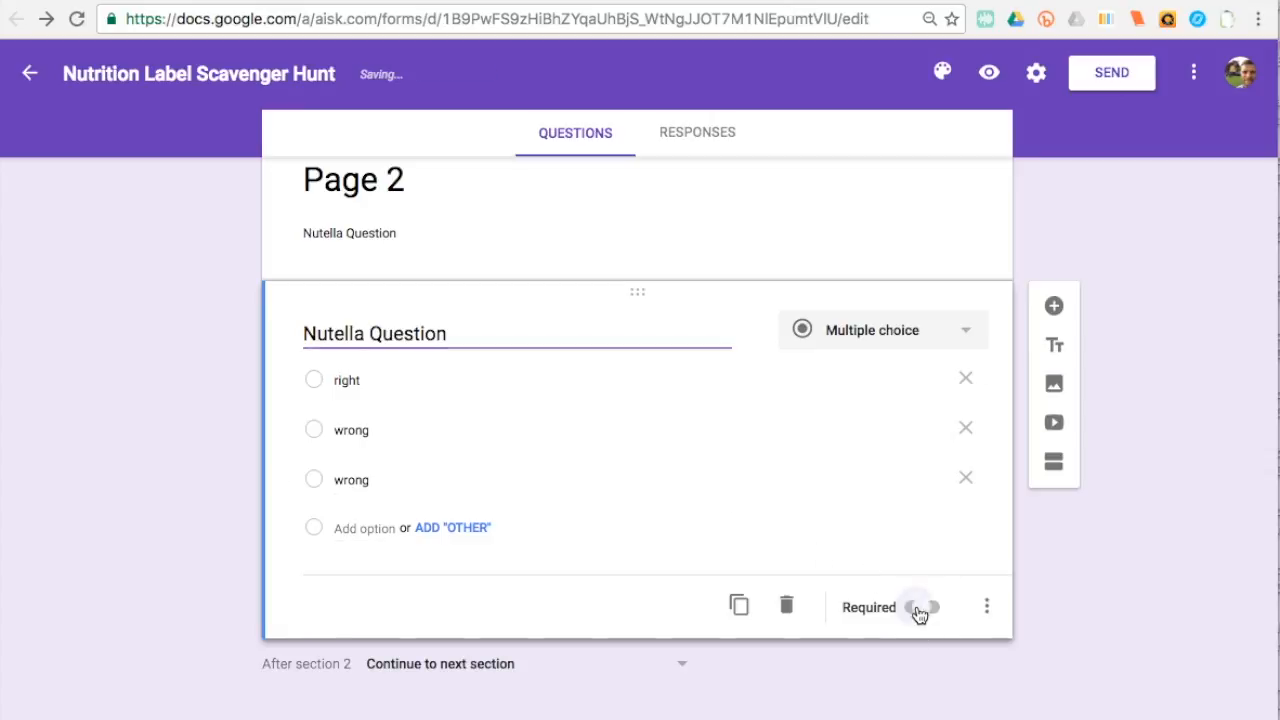
pyautogui.click(986, 607)
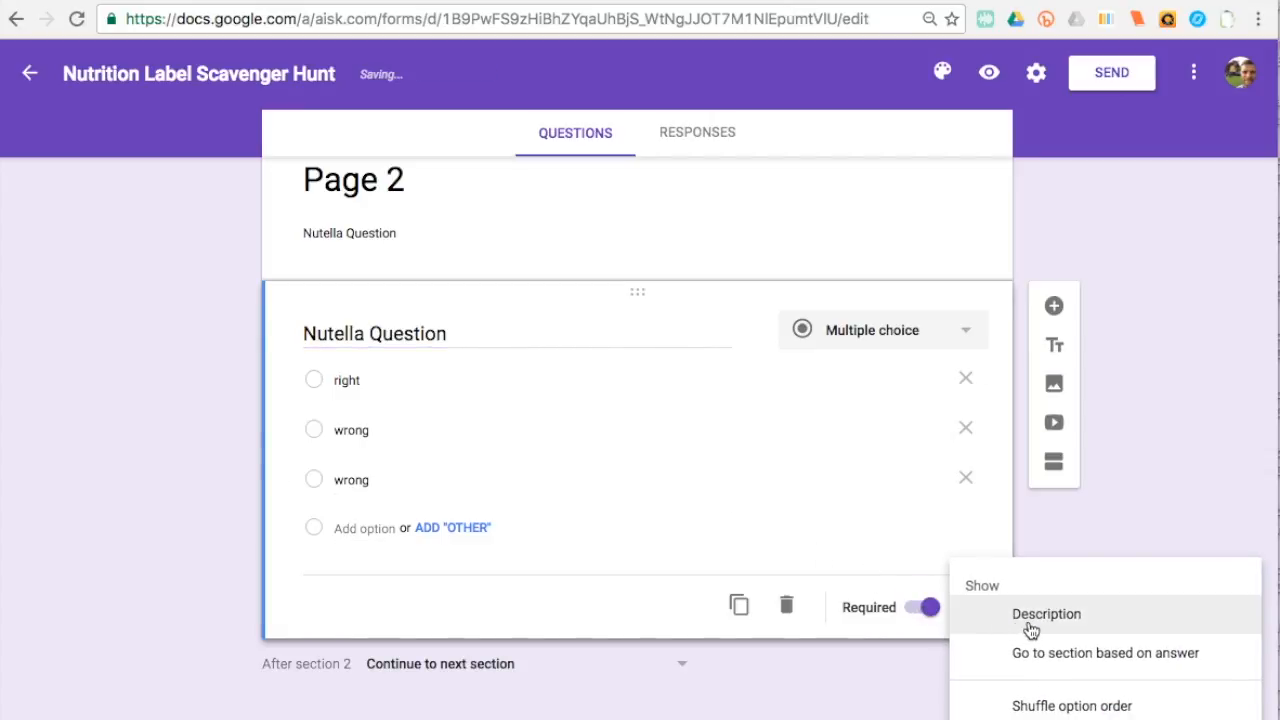
pyautogui.click(1032, 664)
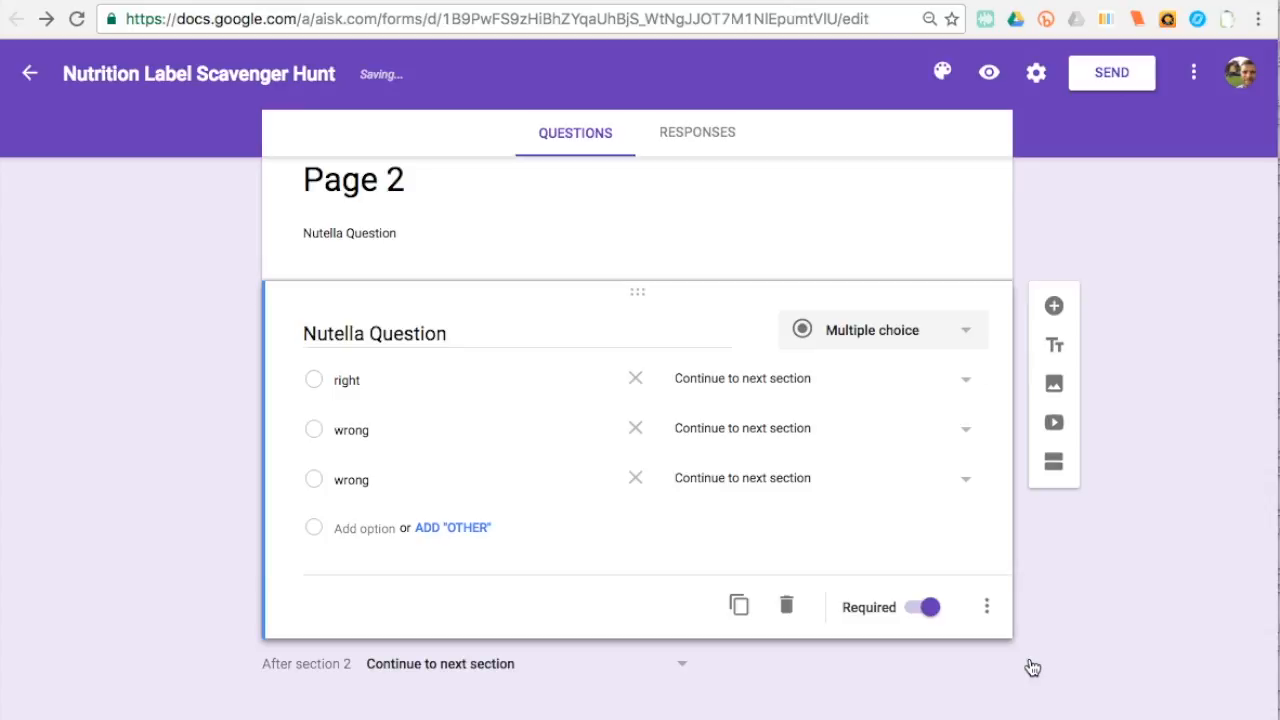
pyautogui.click(987, 608)
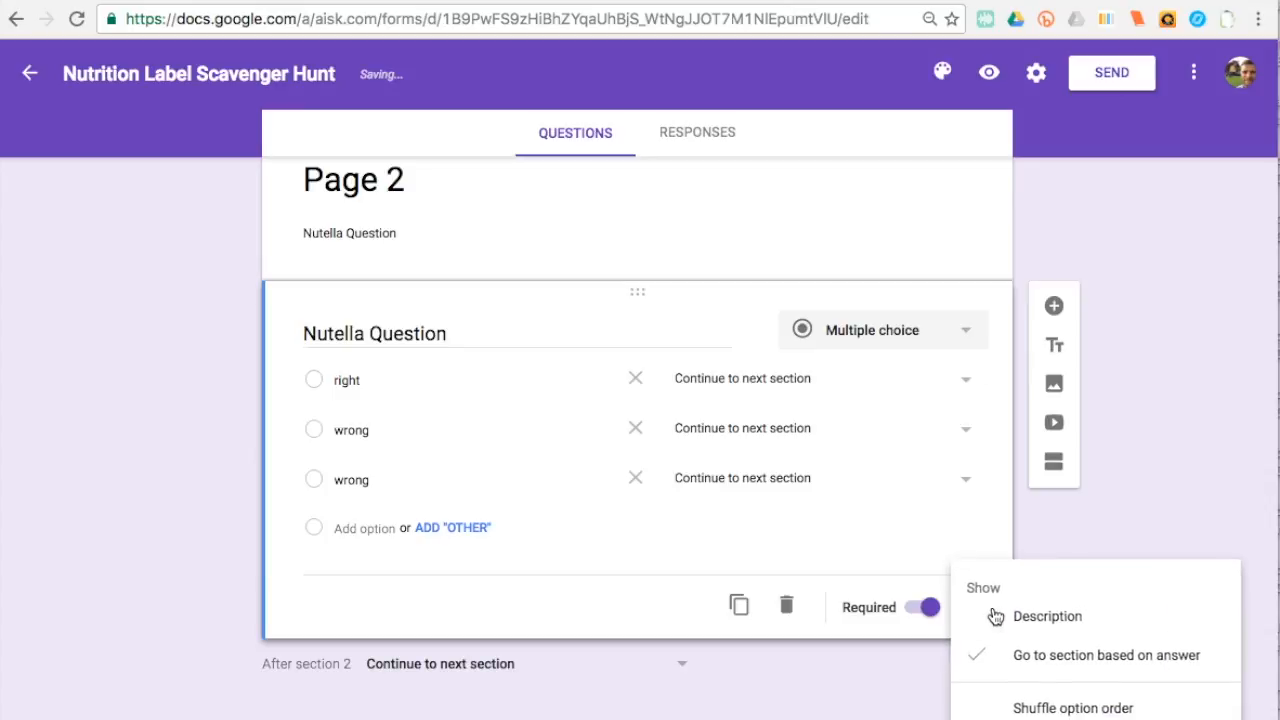
pyautogui.click(1030, 712)
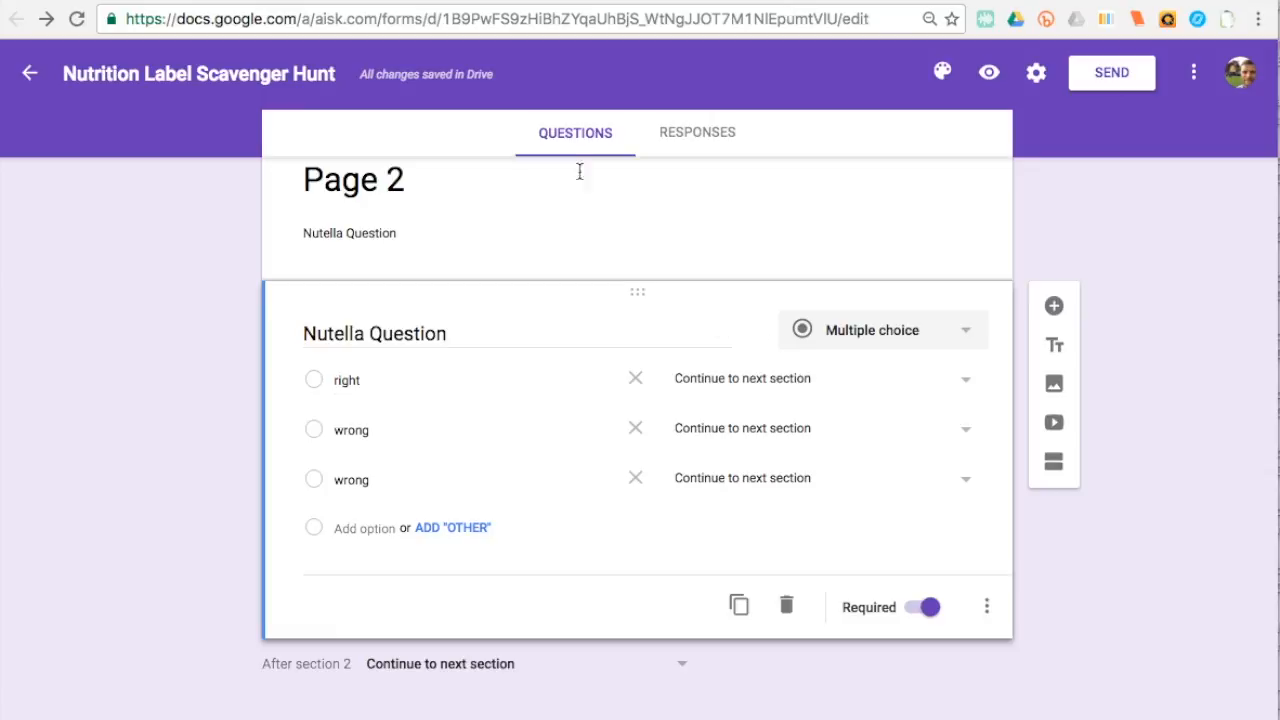
# Following the Choose your Own Adventure flowchart, route the Nutella Question's right answer to section 4 (Page 4) and both wrong answers to section 3 (Page 3).
pyautogui.hotkey('ctrl', 'Tab')
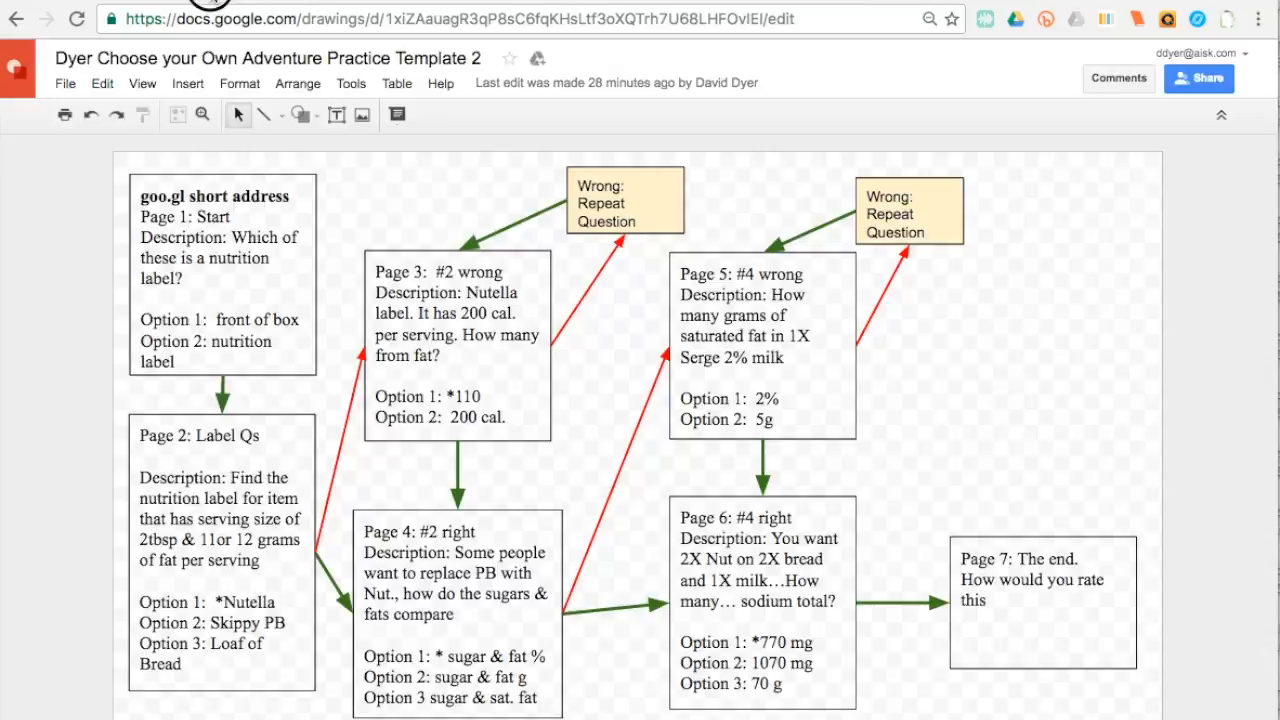
pyautogui.click(210, 3)
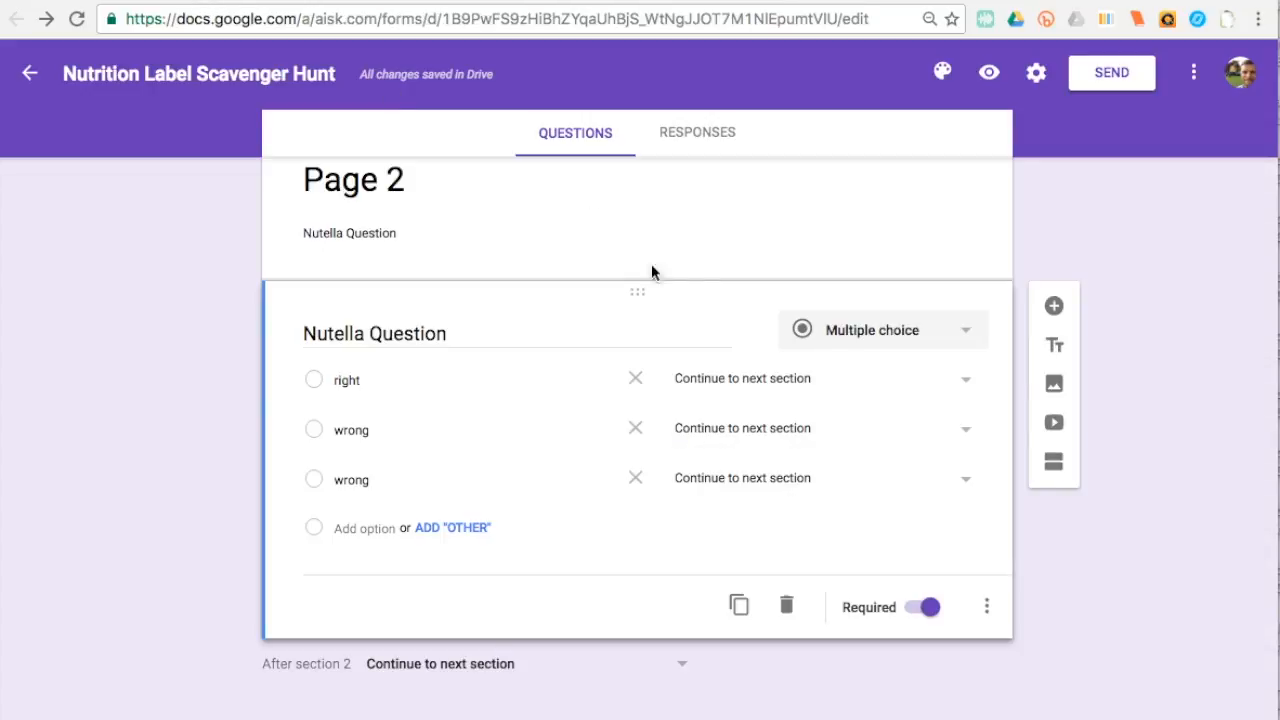
pyautogui.click(967, 384)
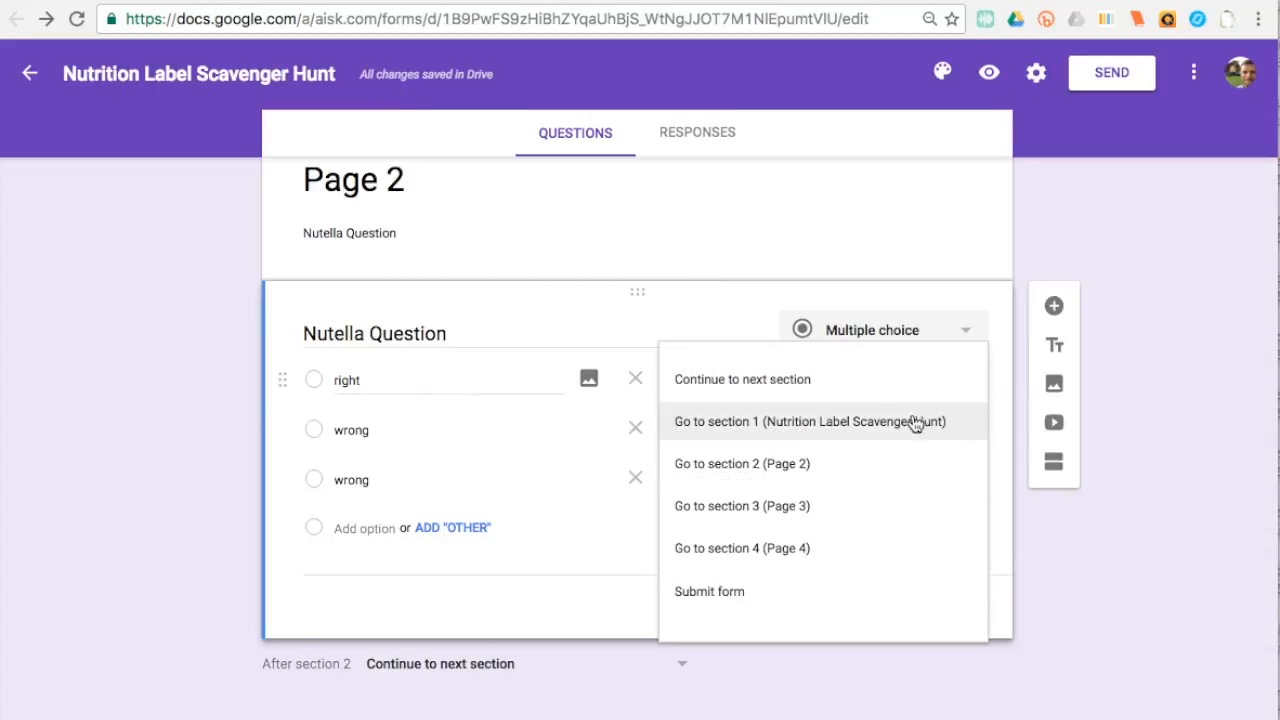
pyautogui.click(815, 552)
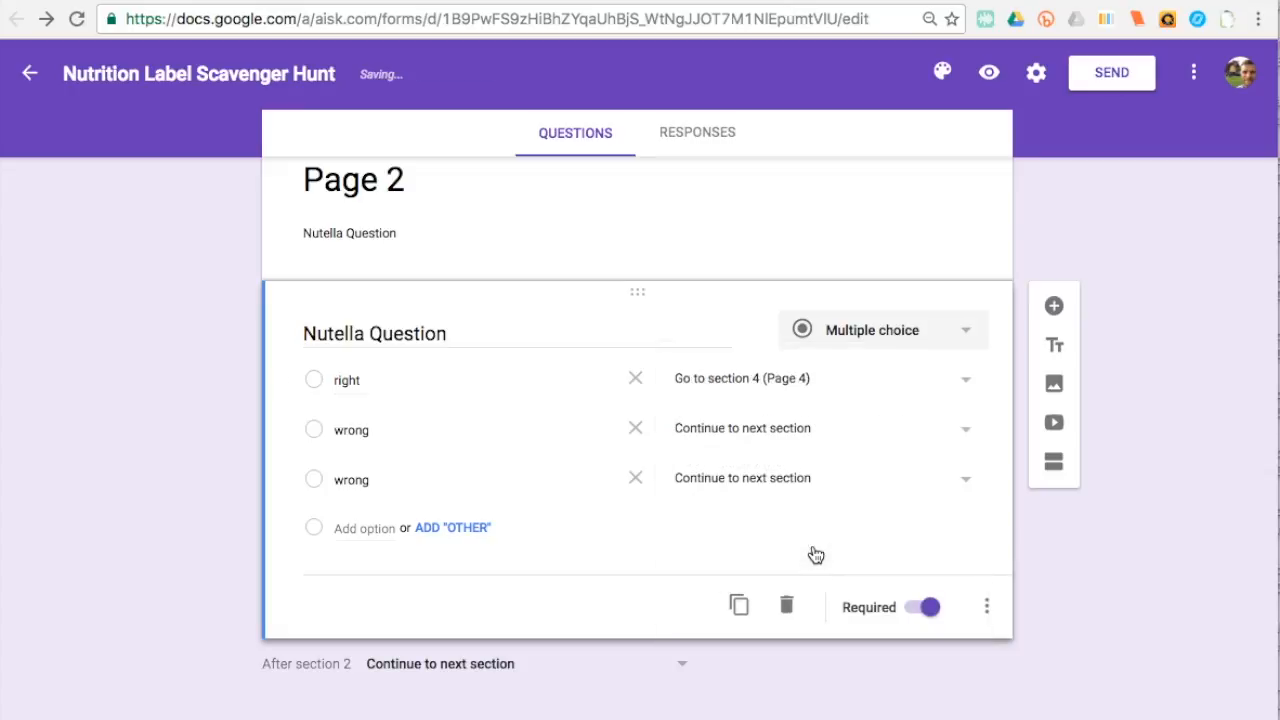
pyautogui.click(968, 435)
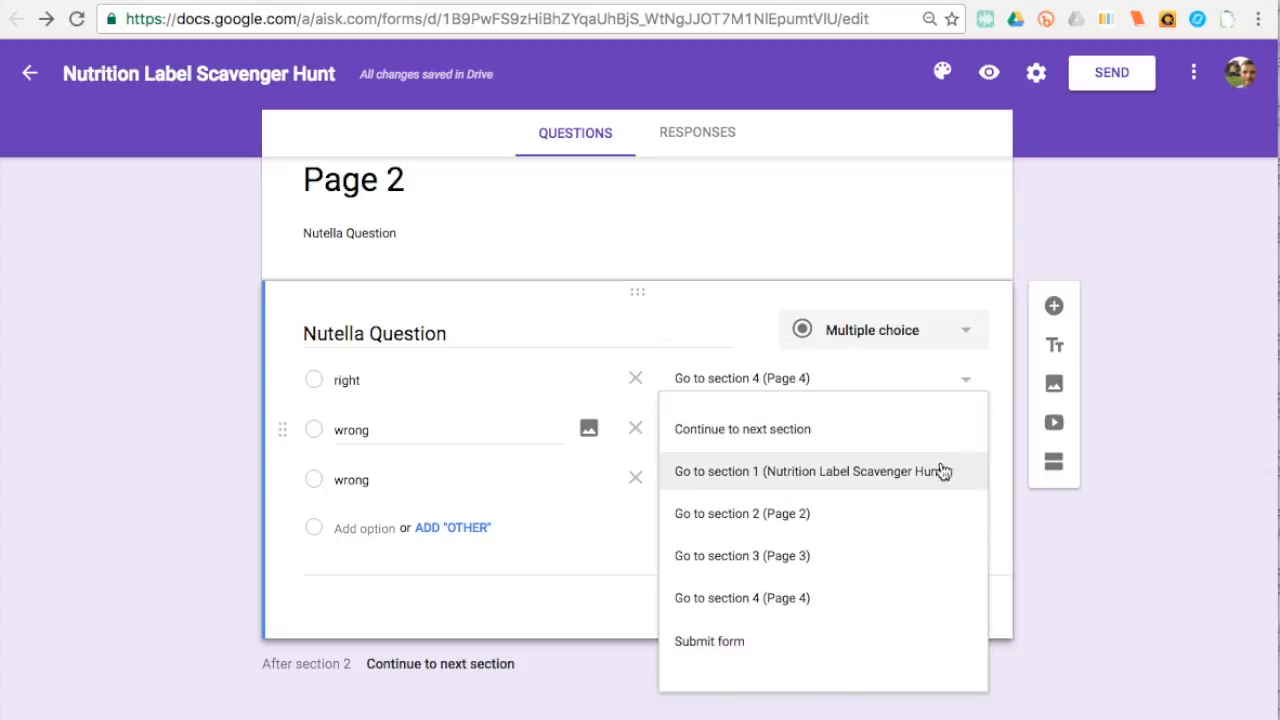
pyautogui.click(872, 564)
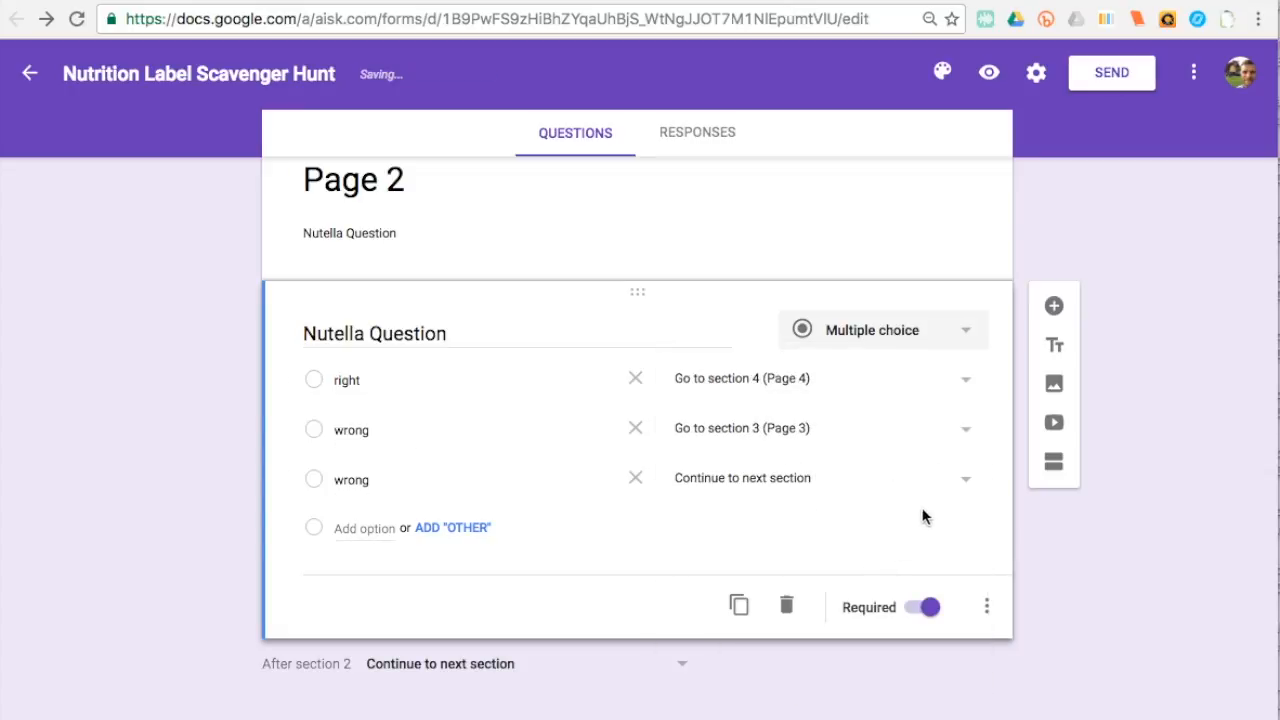
pyautogui.click(969, 481)
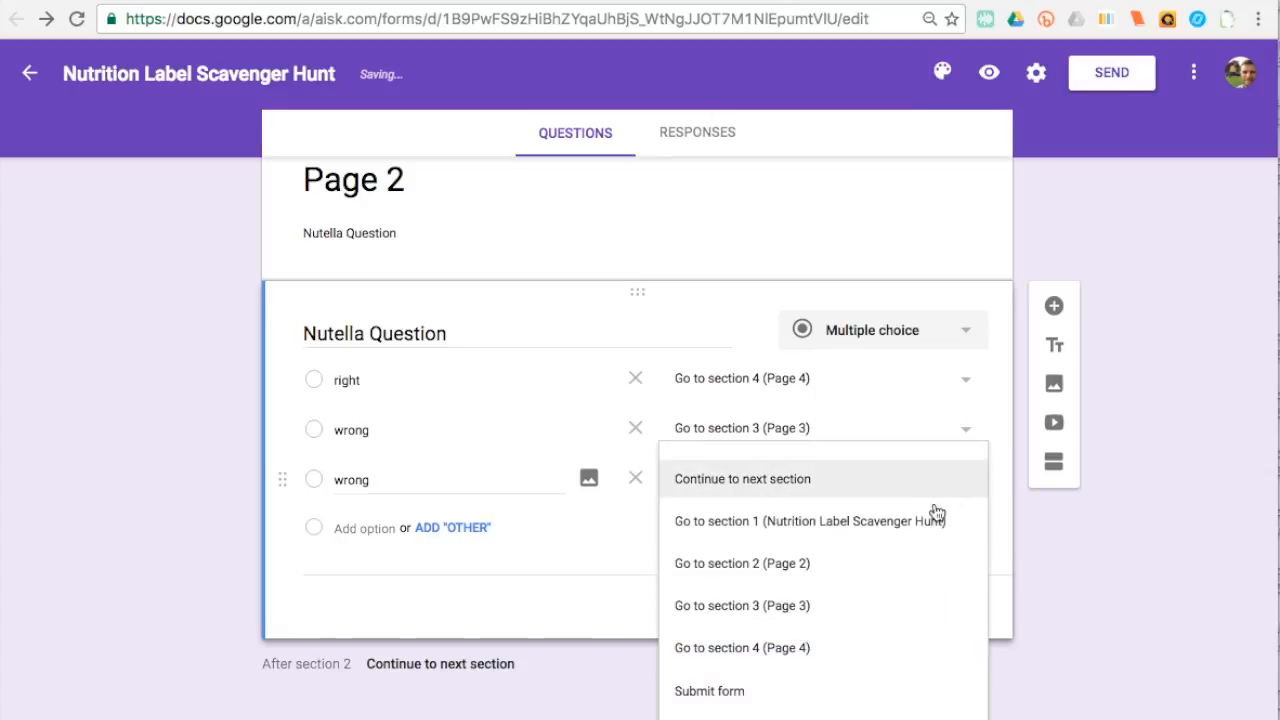
pyautogui.click(866, 620)
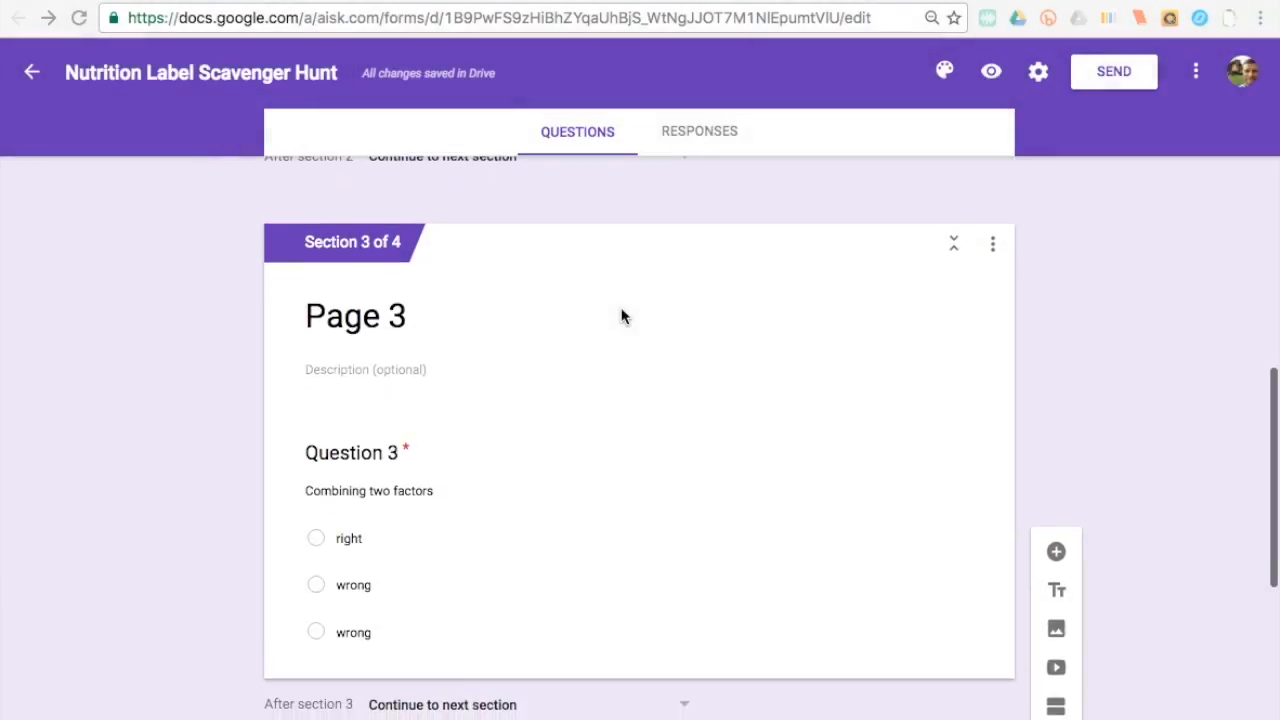
# After consulting the Choose your Own Adventure flowchart, retitle section 3 "Nutella part 2" and its question "Nutella Fat %".
pyautogui.scroll(-1, 621, 317)
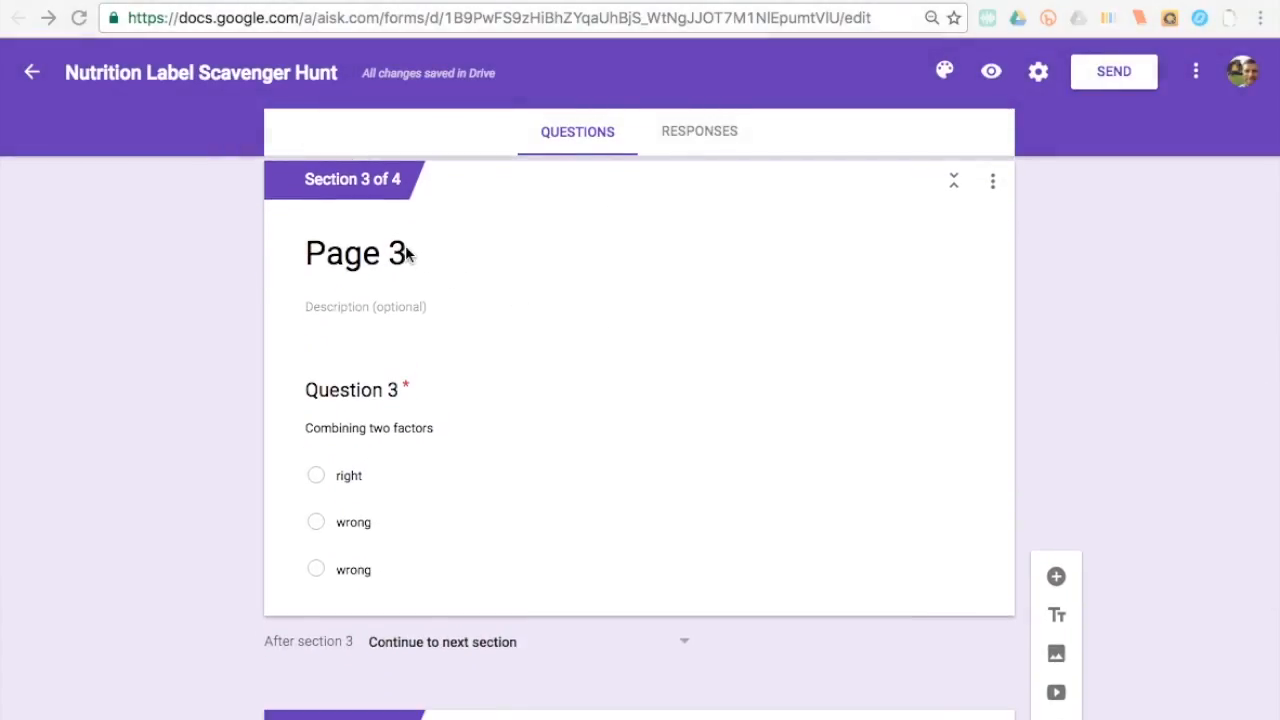
pyautogui.click(408, 0)
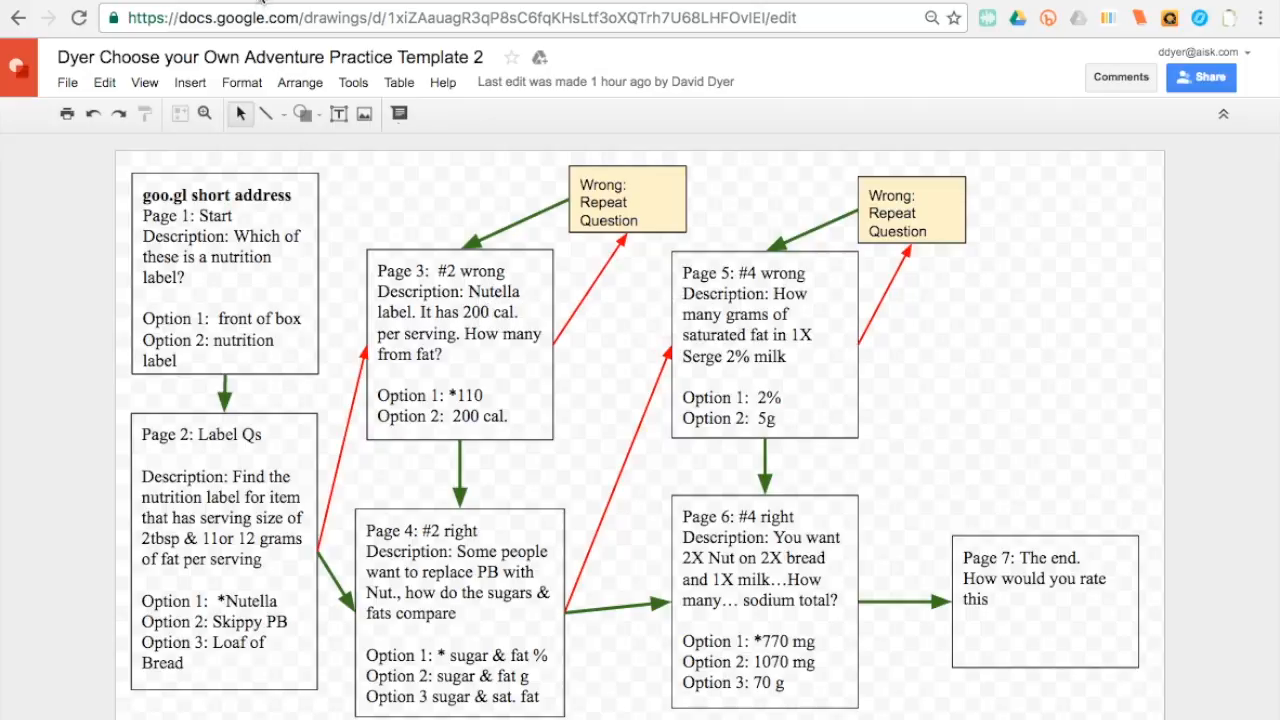
pyautogui.click(262, 2)
pyautogui.tripleClick(395, 258)
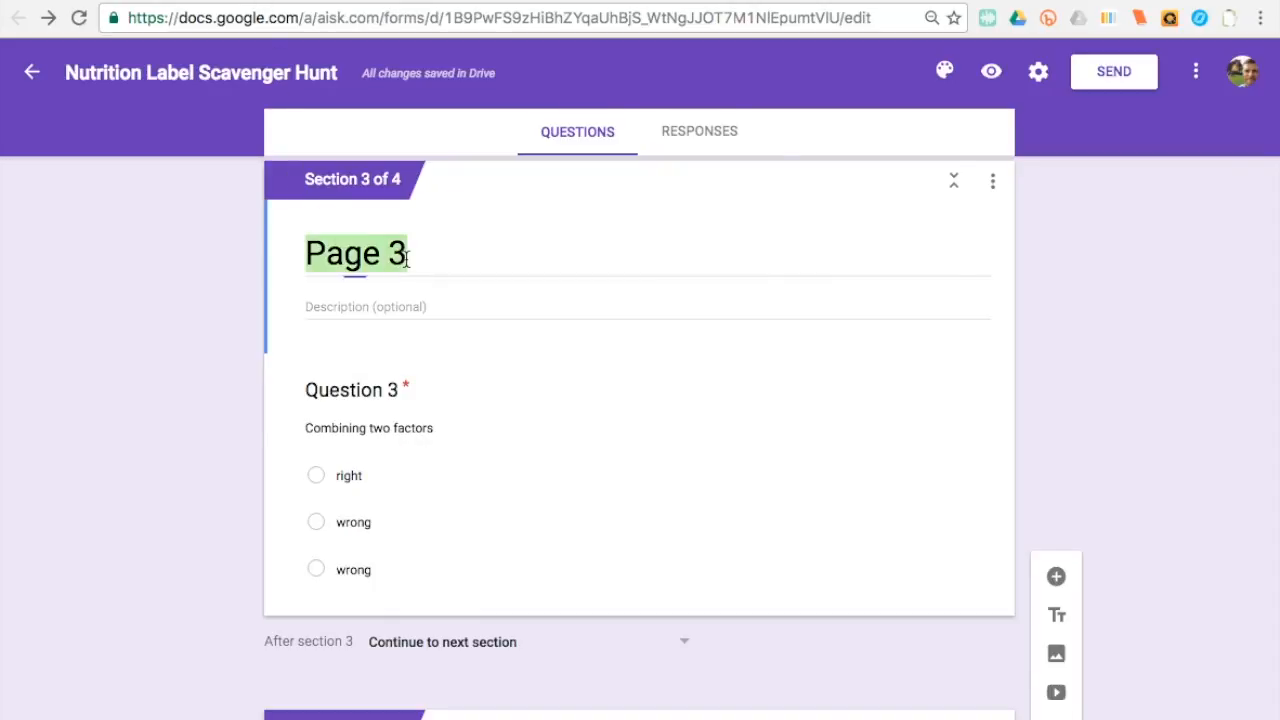
pyautogui.write('Nute')
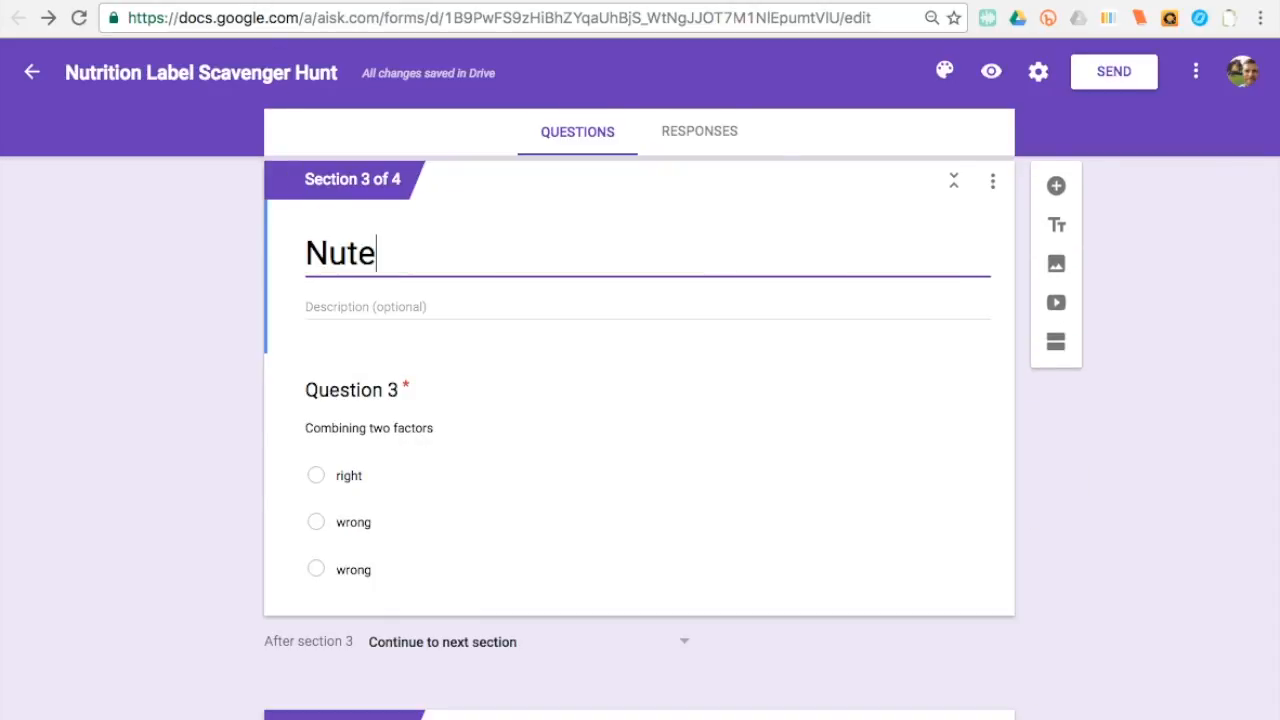
pyautogui.write('lla part 2')
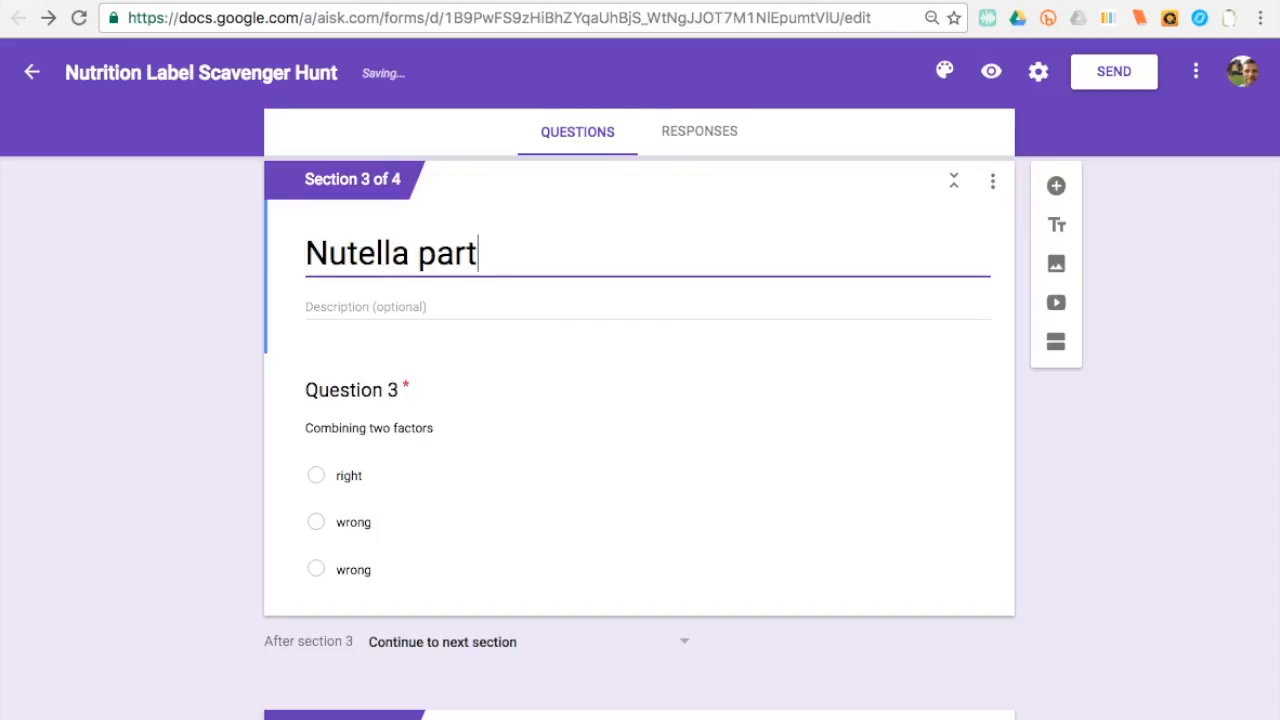
pyautogui.tripleClick(390, 385)
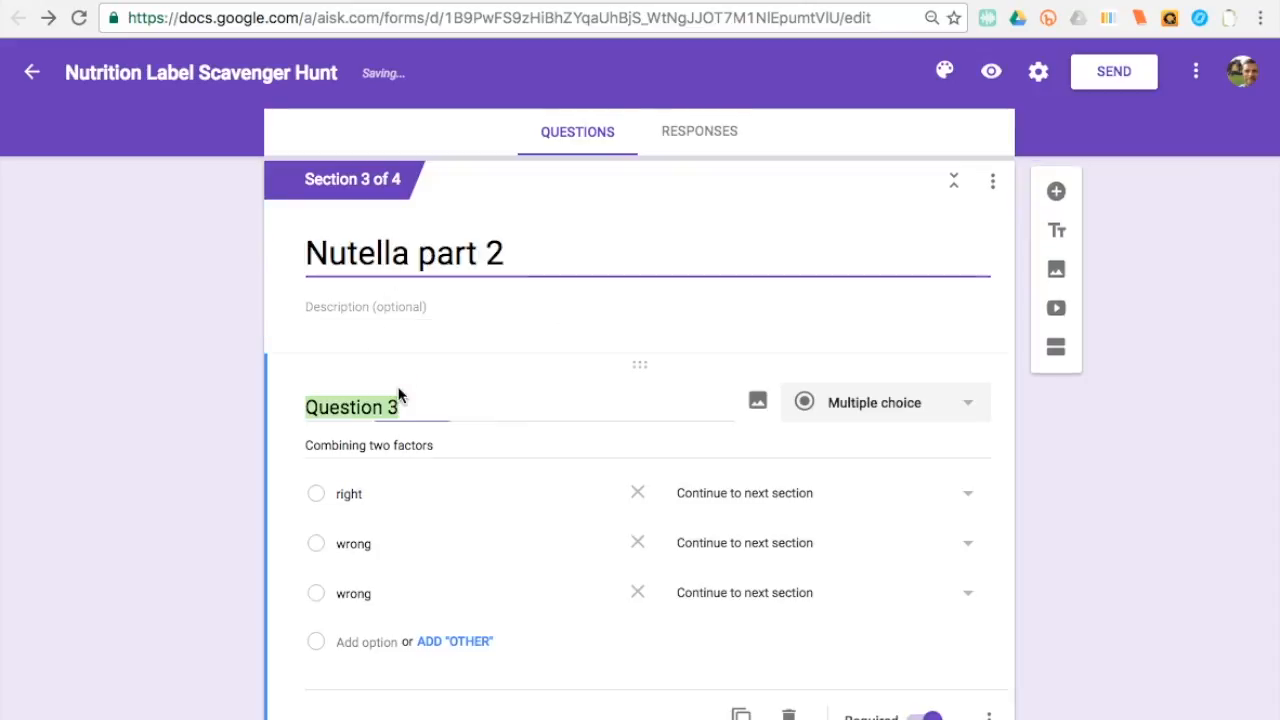
pyautogui.write('Nut')
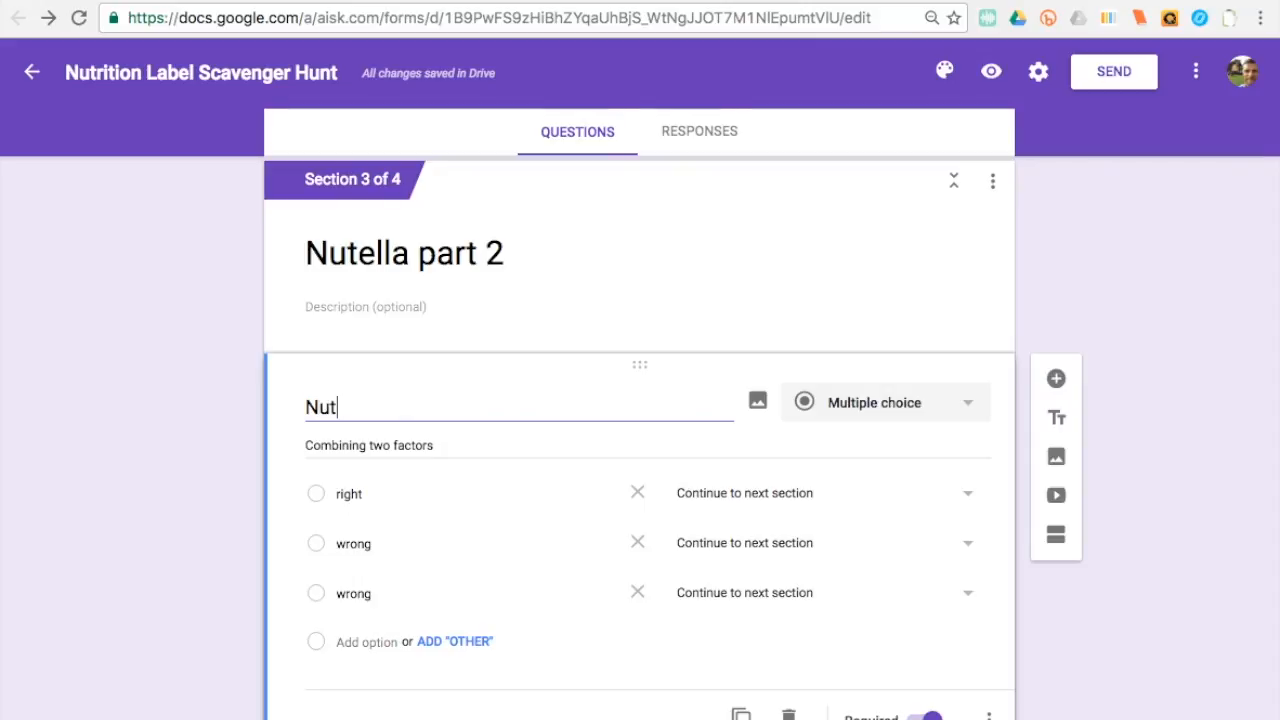
pyautogui.write('ella Fat %')
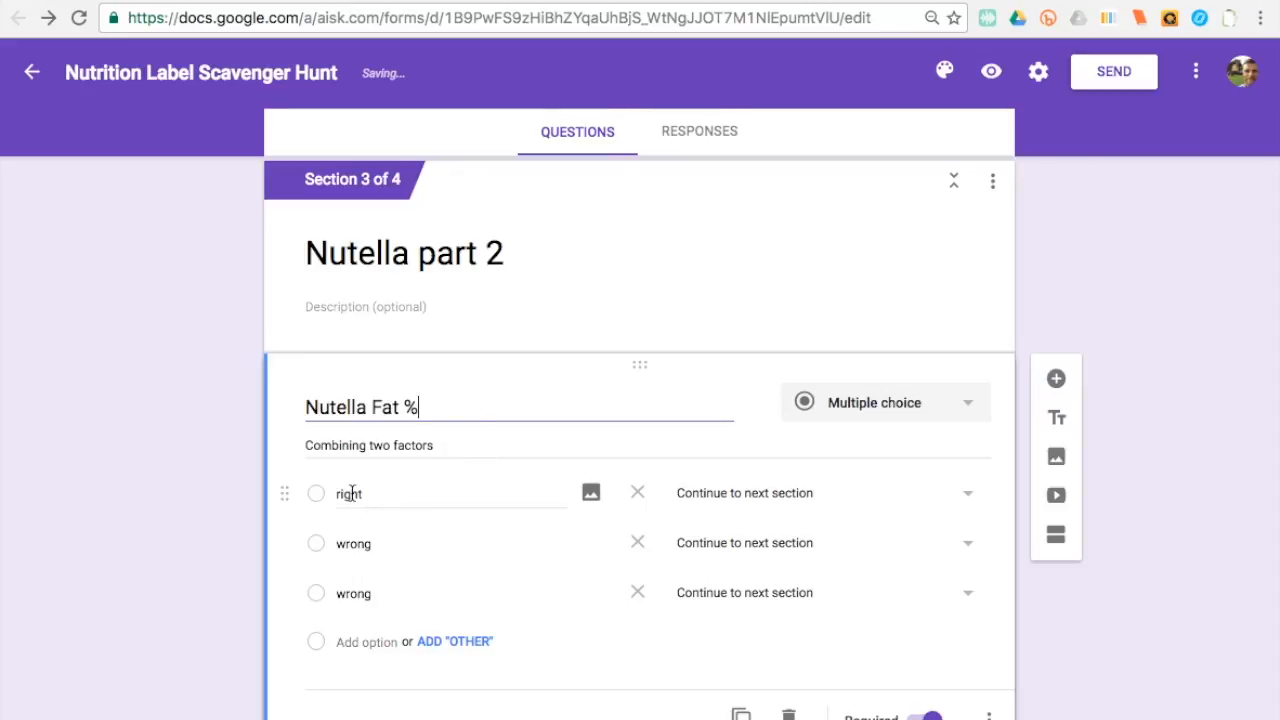
# Route the right answer of Nutella Fat % to section 4 (Page 4) and both wrong answers back to section 3 (Nutella part 2).
pyautogui.click(809, 505)
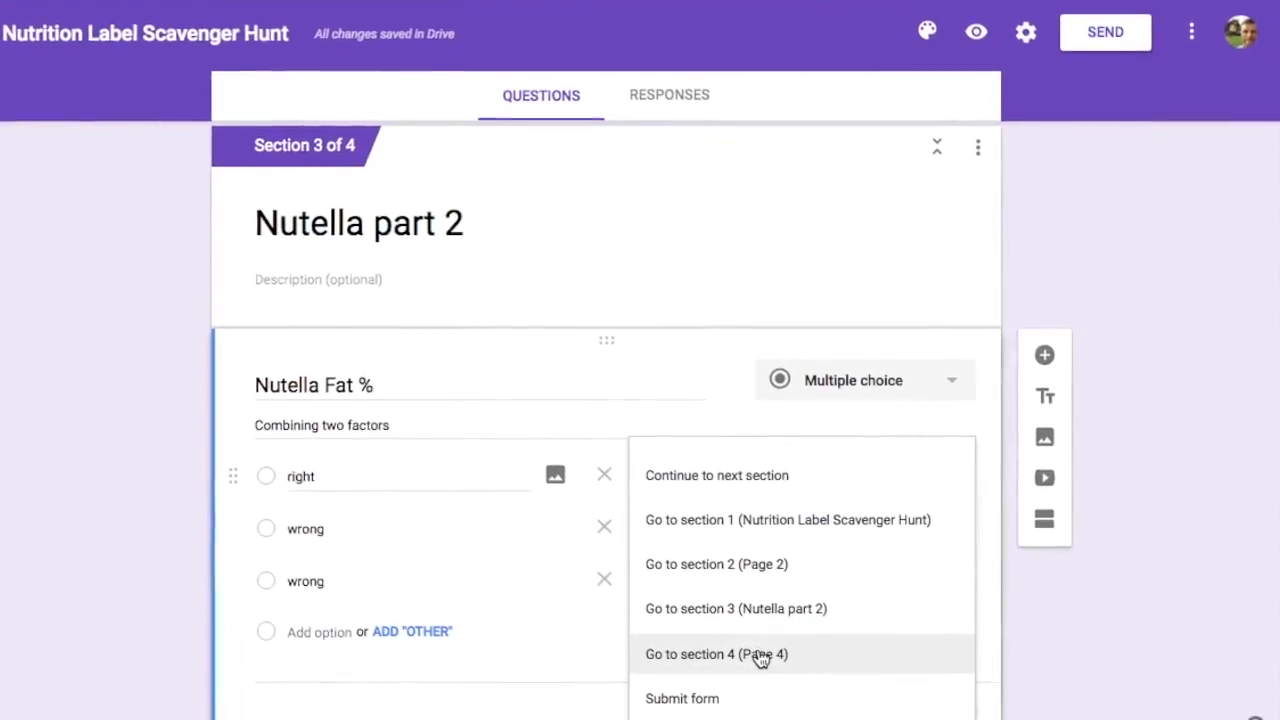
pyautogui.click(760, 655)
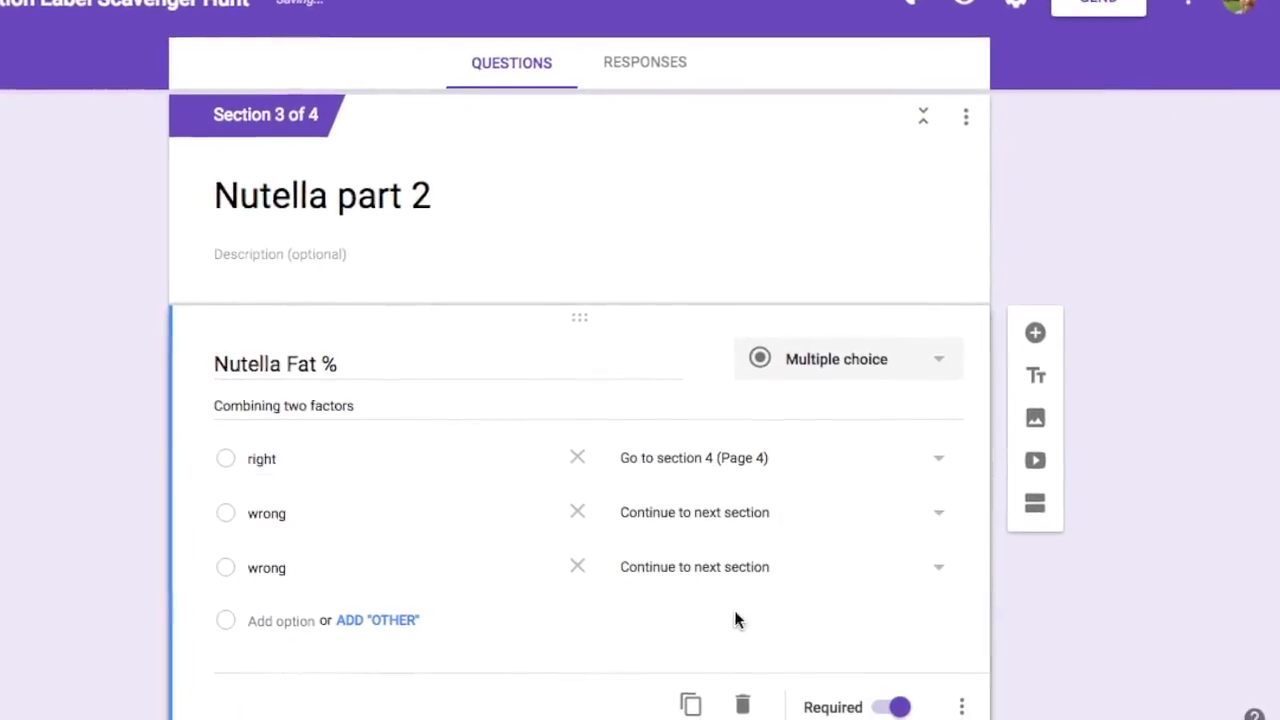
pyautogui.click(720, 512)
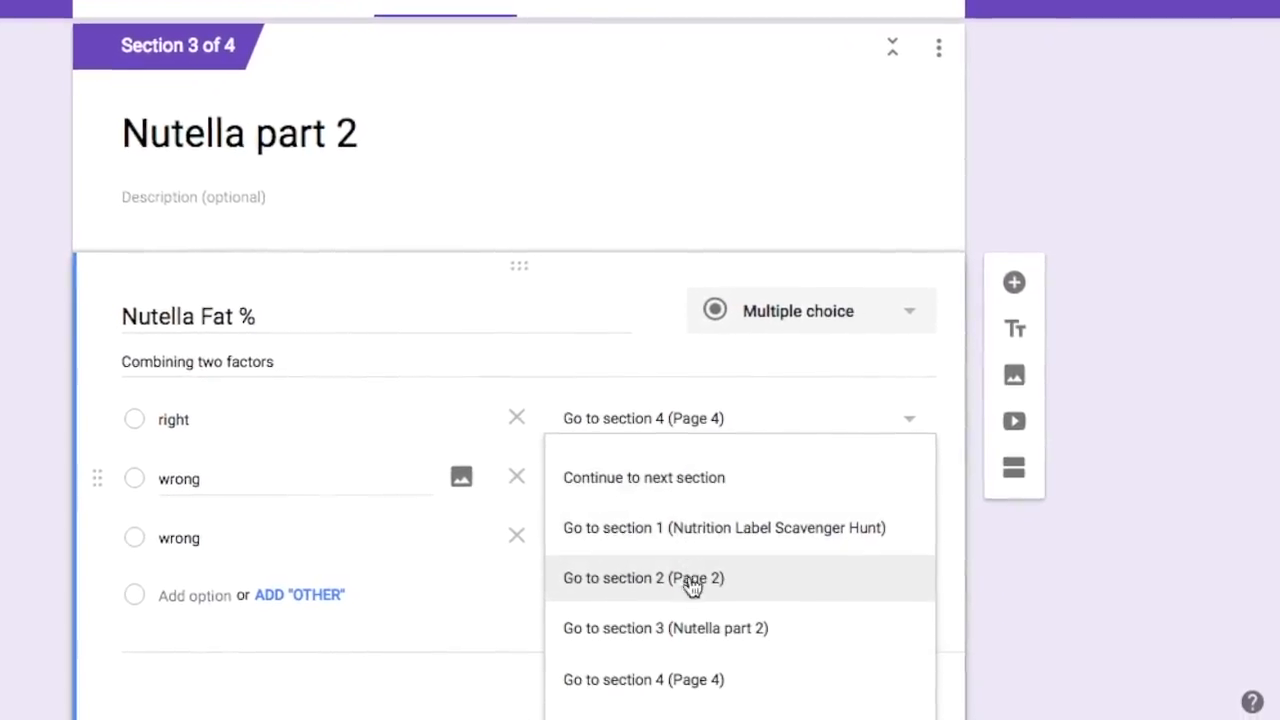
pyautogui.click(690, 630)
pyautogui.click(670, 530)
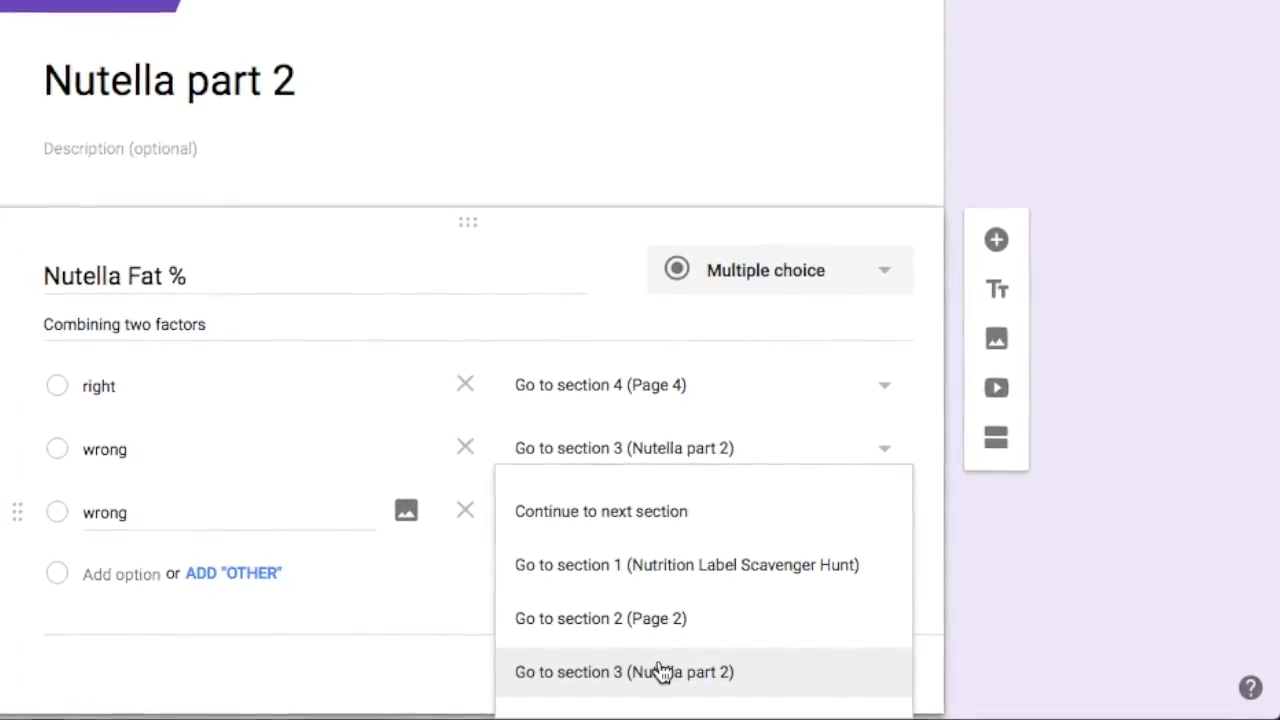
pyautogui.click(663, 672)
pyautogui.scroll(-1, 663, 672)
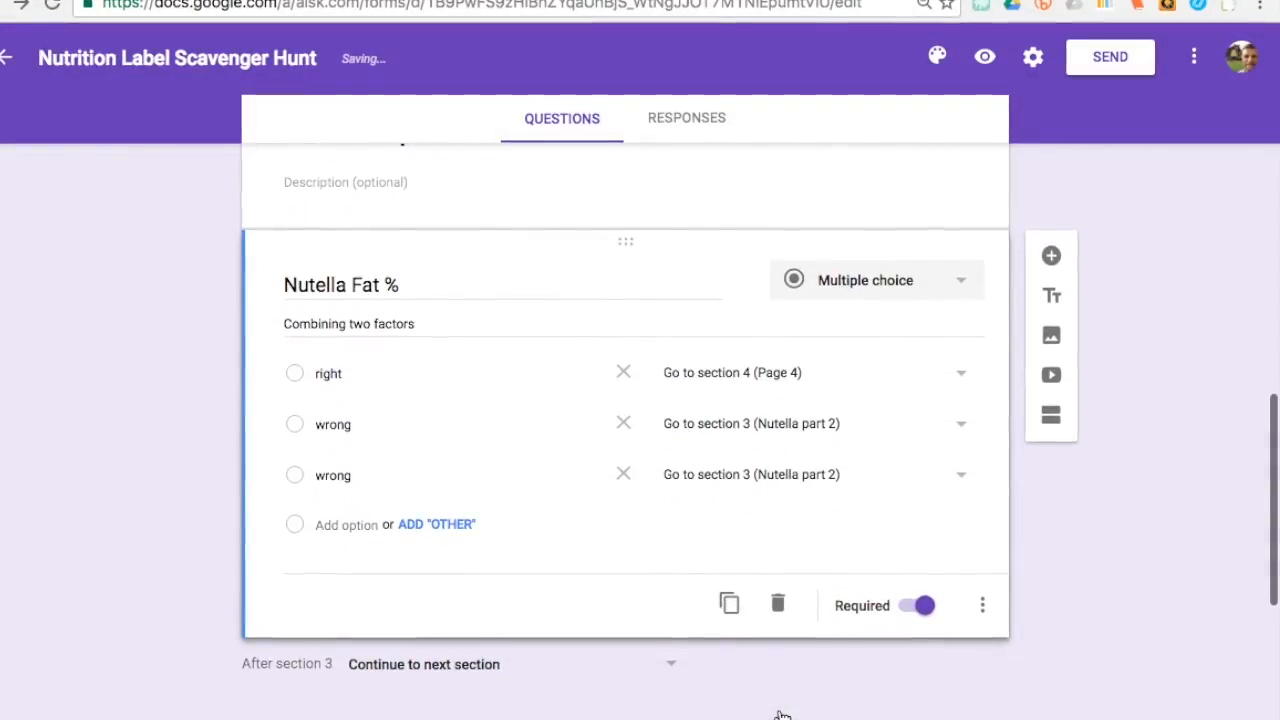
pyautogui.scroll(-4, 783, 715)
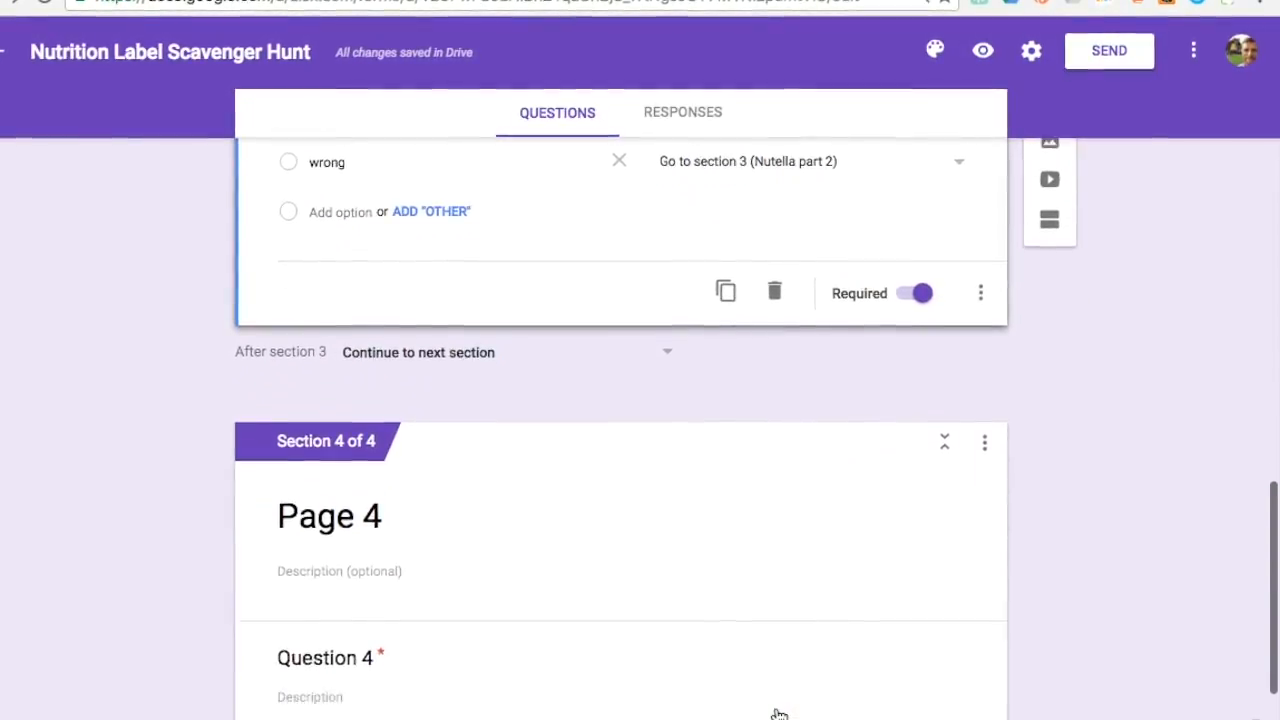
pyautogui.scroll(-3, 779, 714)
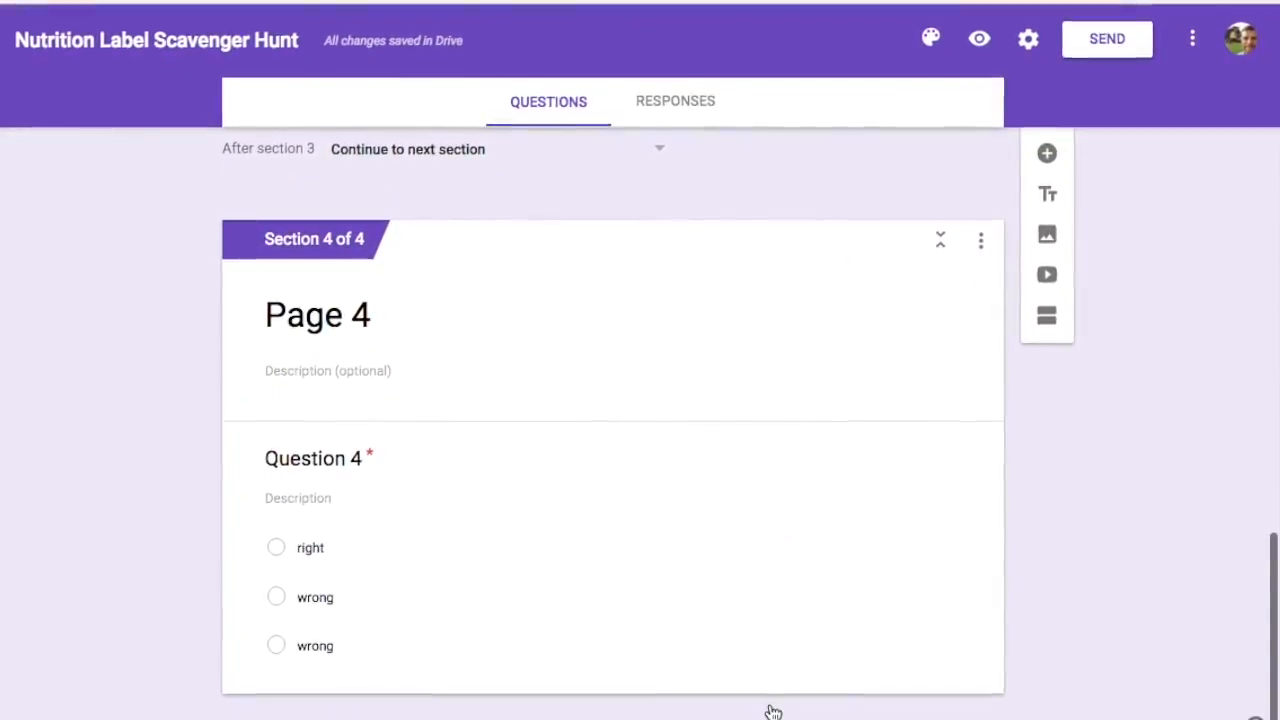
pyautogui.click(355, 315)
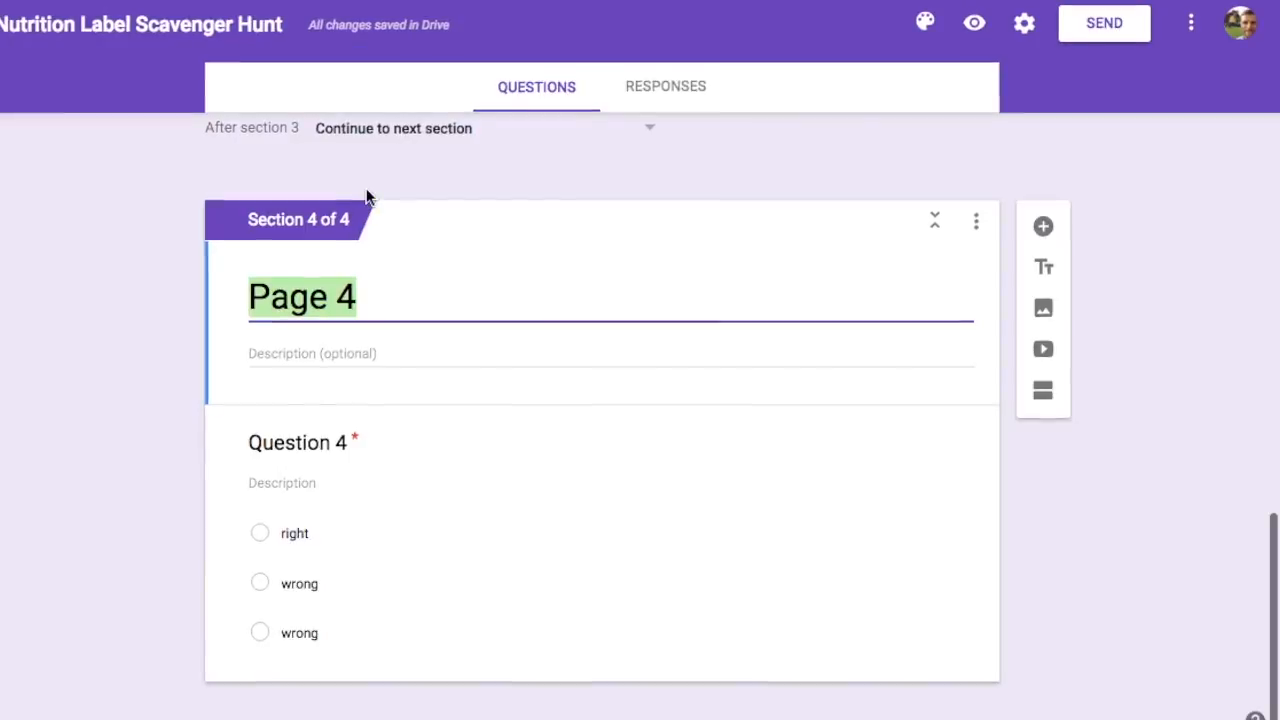
pyautogui.write('Nutella and PB')
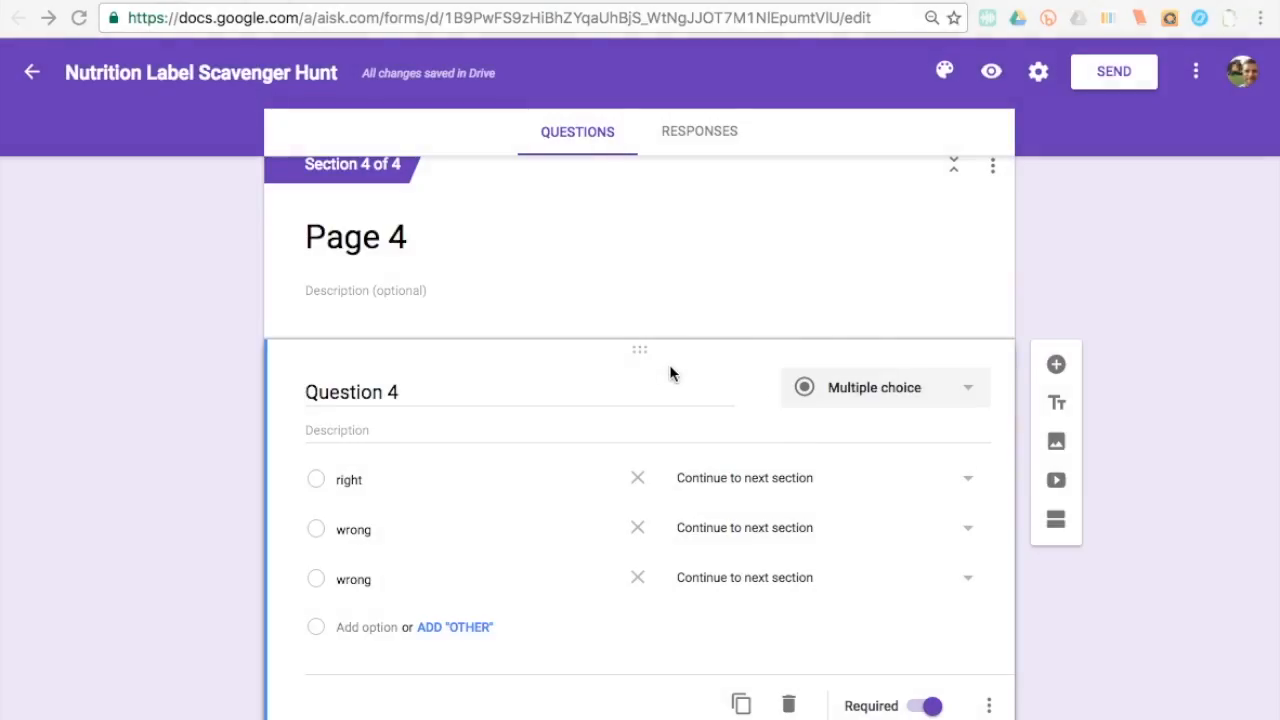
# Duplicate section 4 (Page 4) together with its question.
pyautogui.scroll(1, 669, 349)
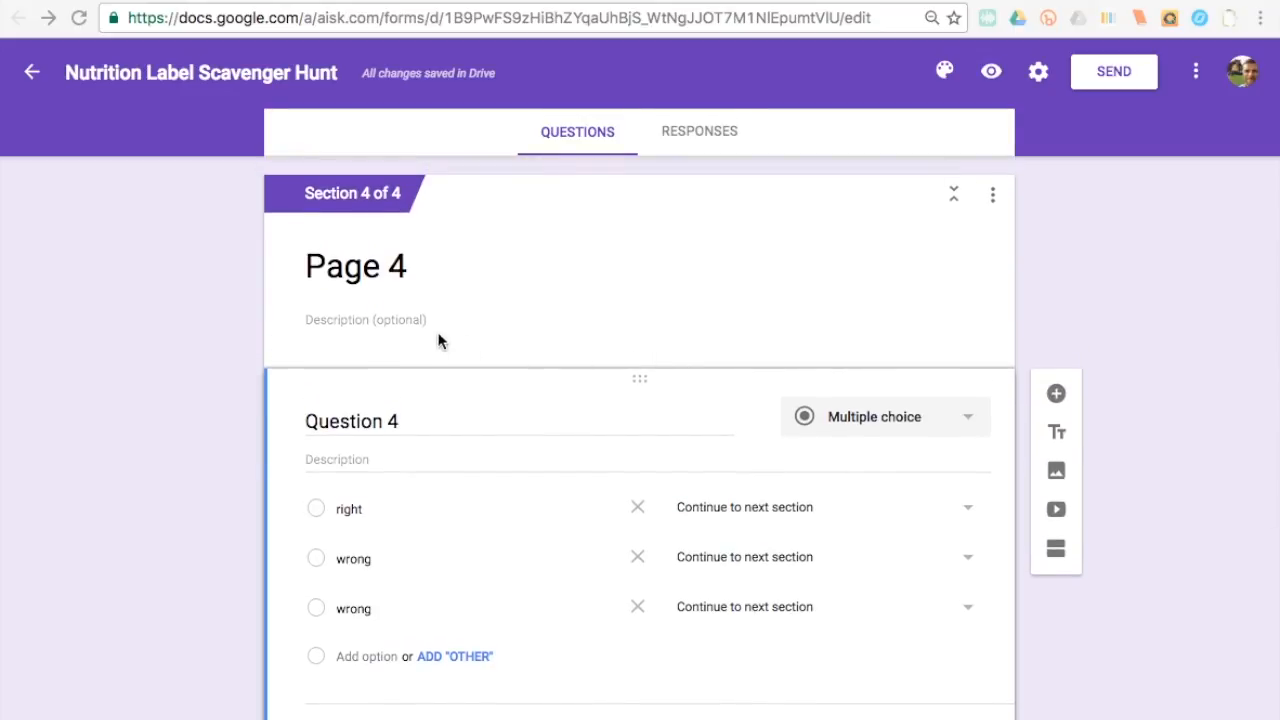
pyautogui.scroll(-1, 558, 370)
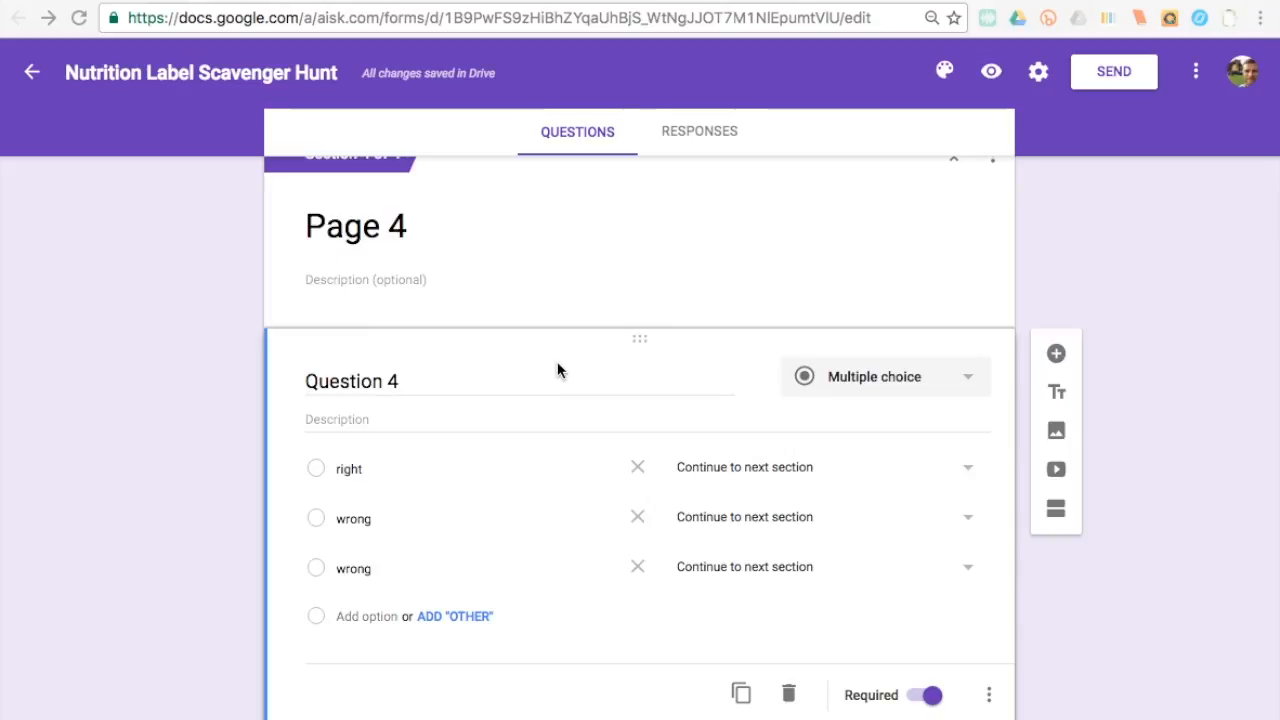
pyautogui.scroll(1, 557, 364)
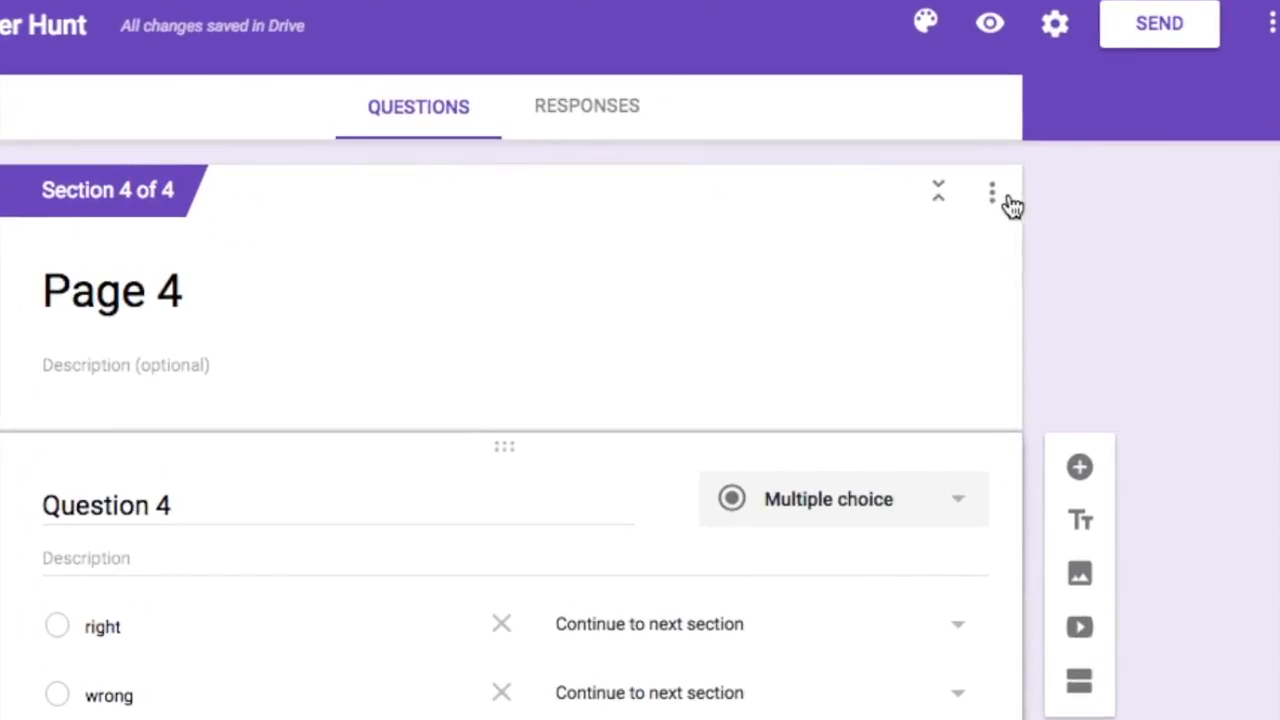
pyautogui.click(992, 198)
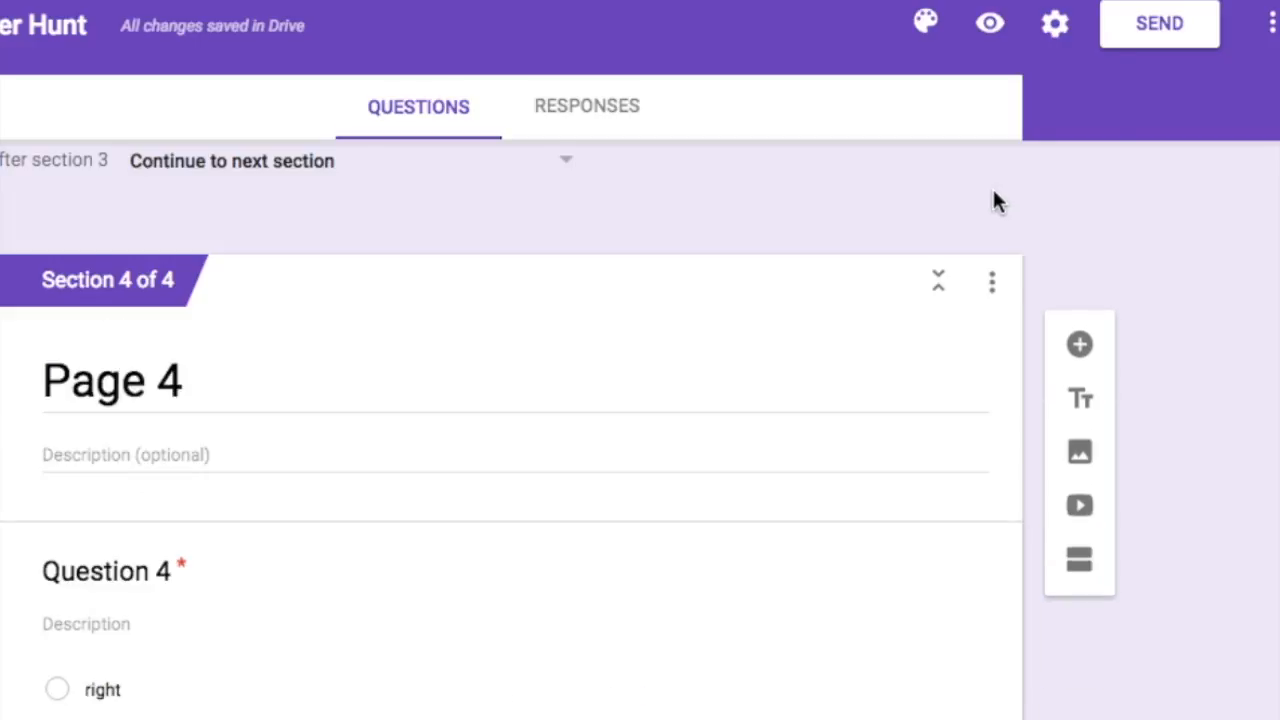
pyautogui.click(994, 287)
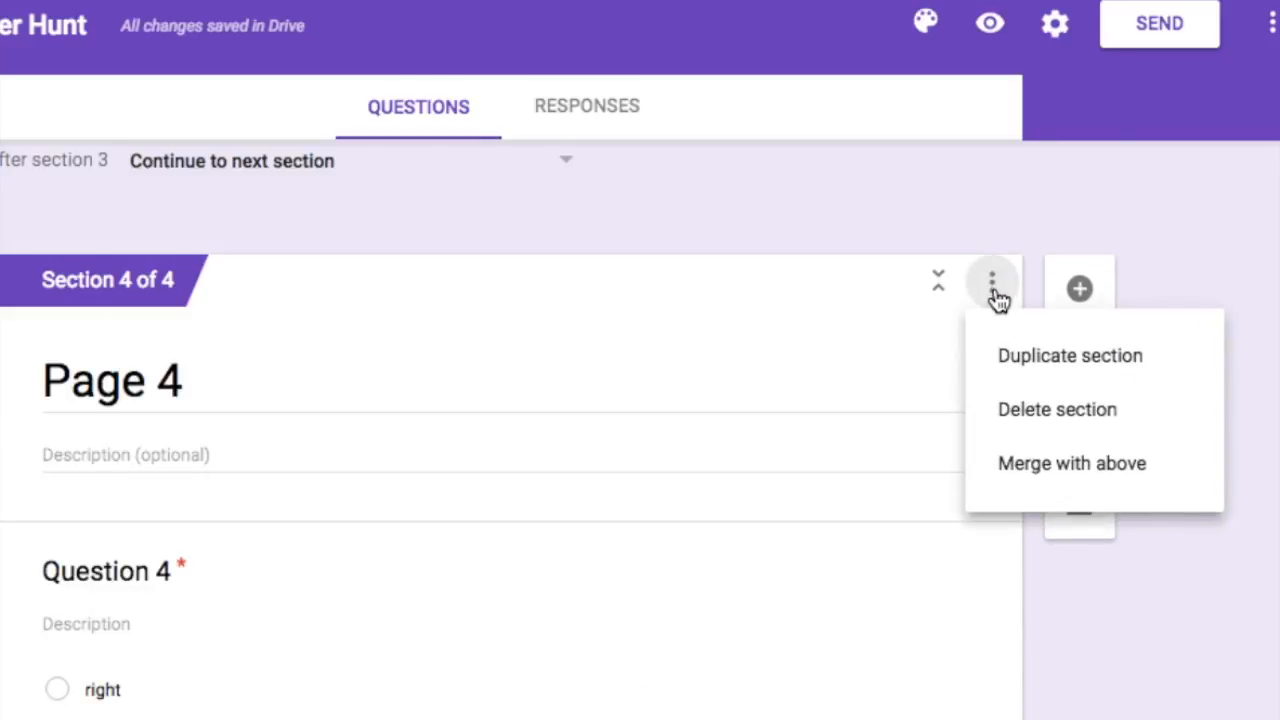
pyautogui.click(1049, 362)
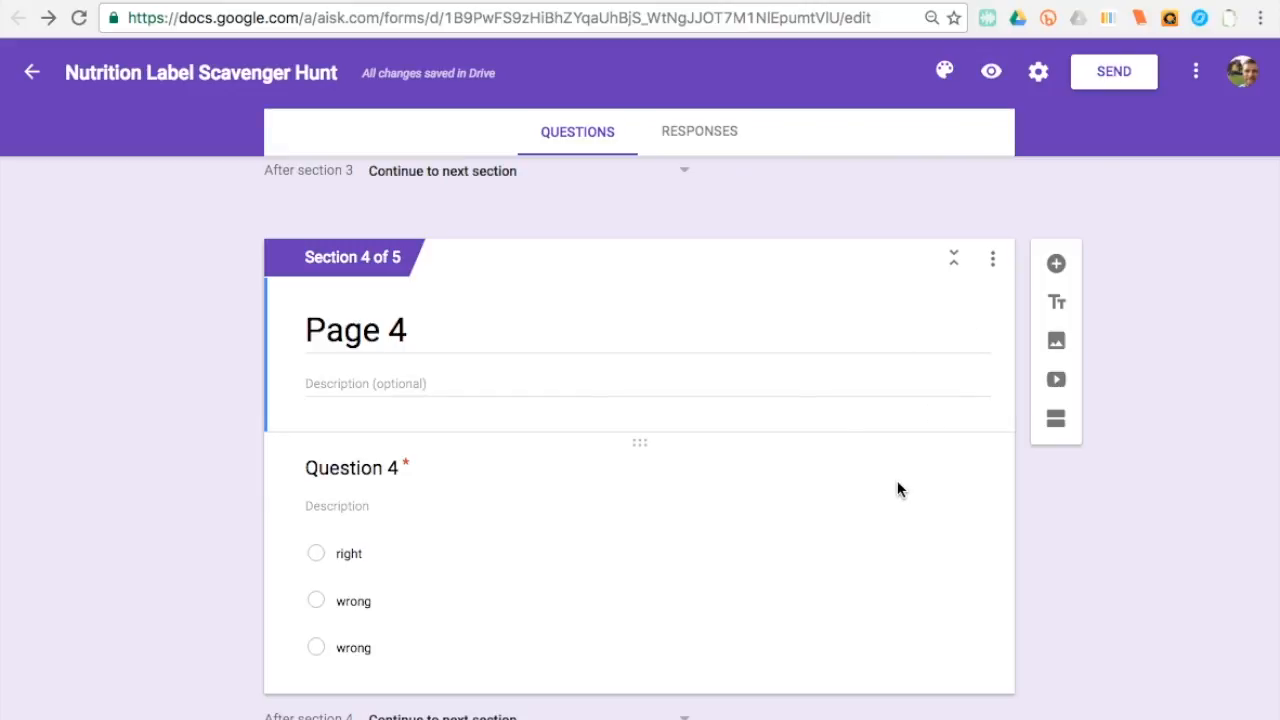
# Retitle the duplicated section "Page 5" and its question "Question 5".
pyautogui.scroll(-5, 897, 489)
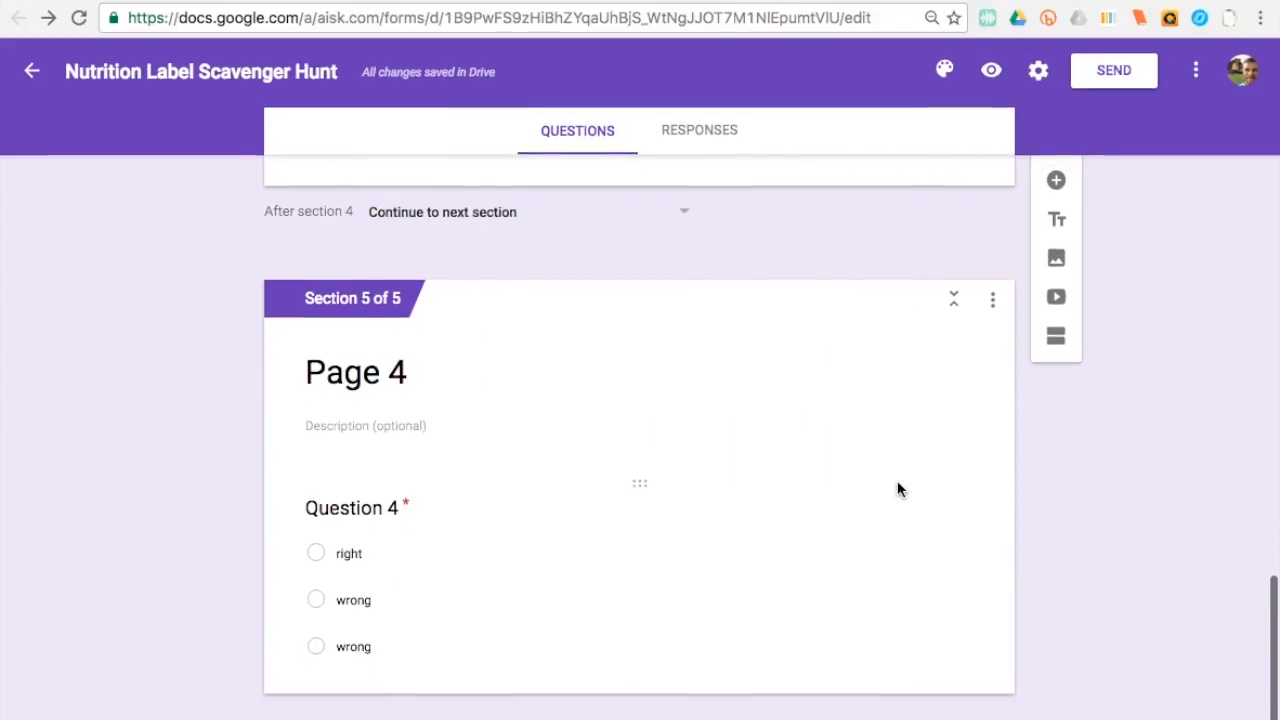
pyautogui.click(396, 373)
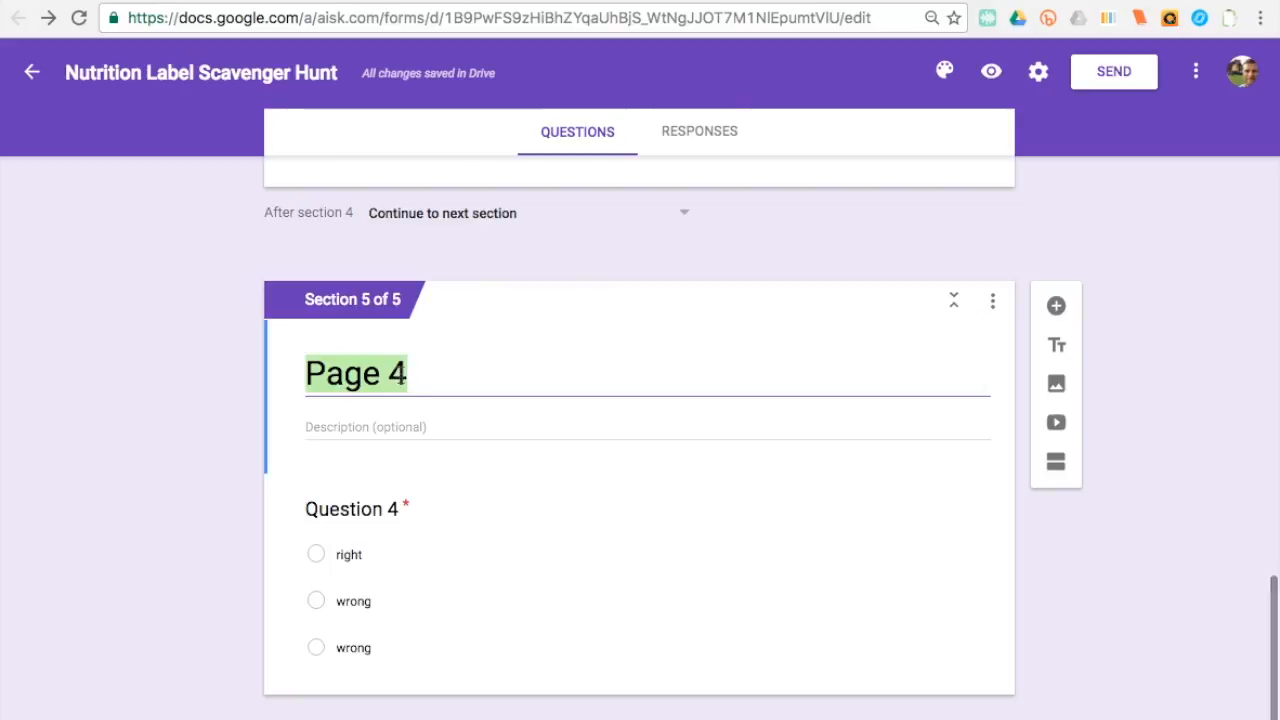
pyautogui.press('Right')
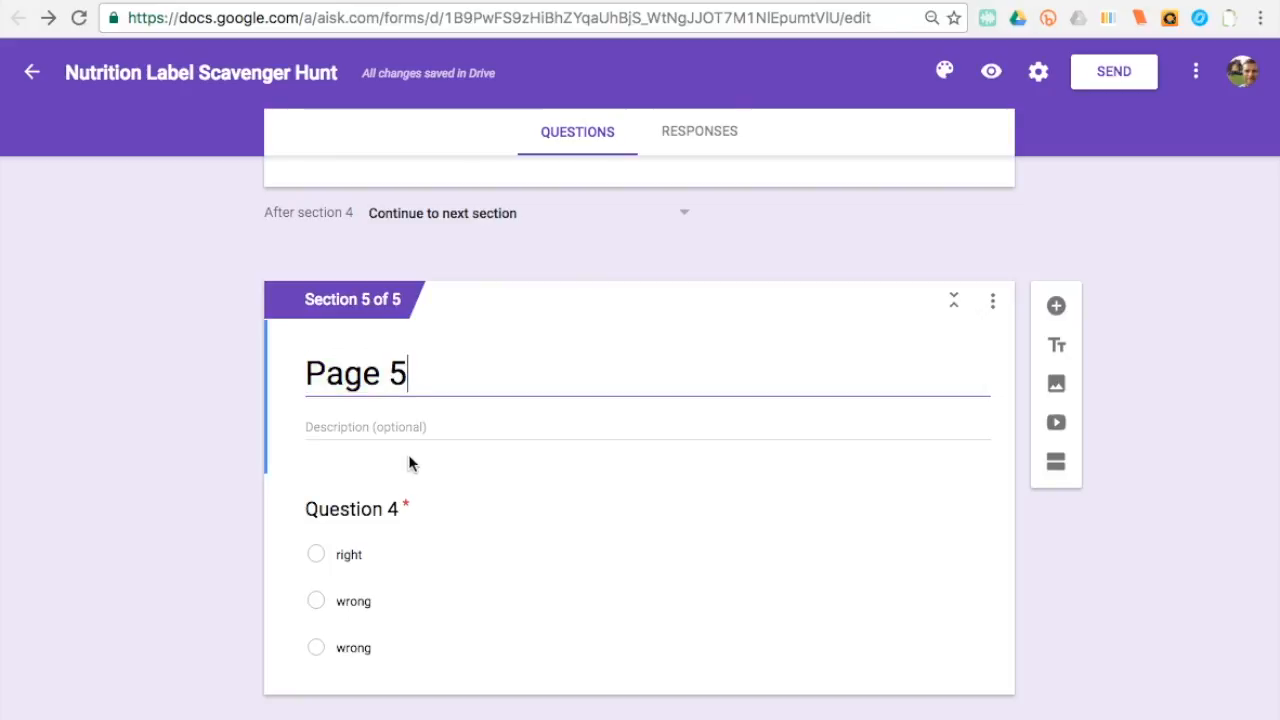
pyautogui.click(396, 512)
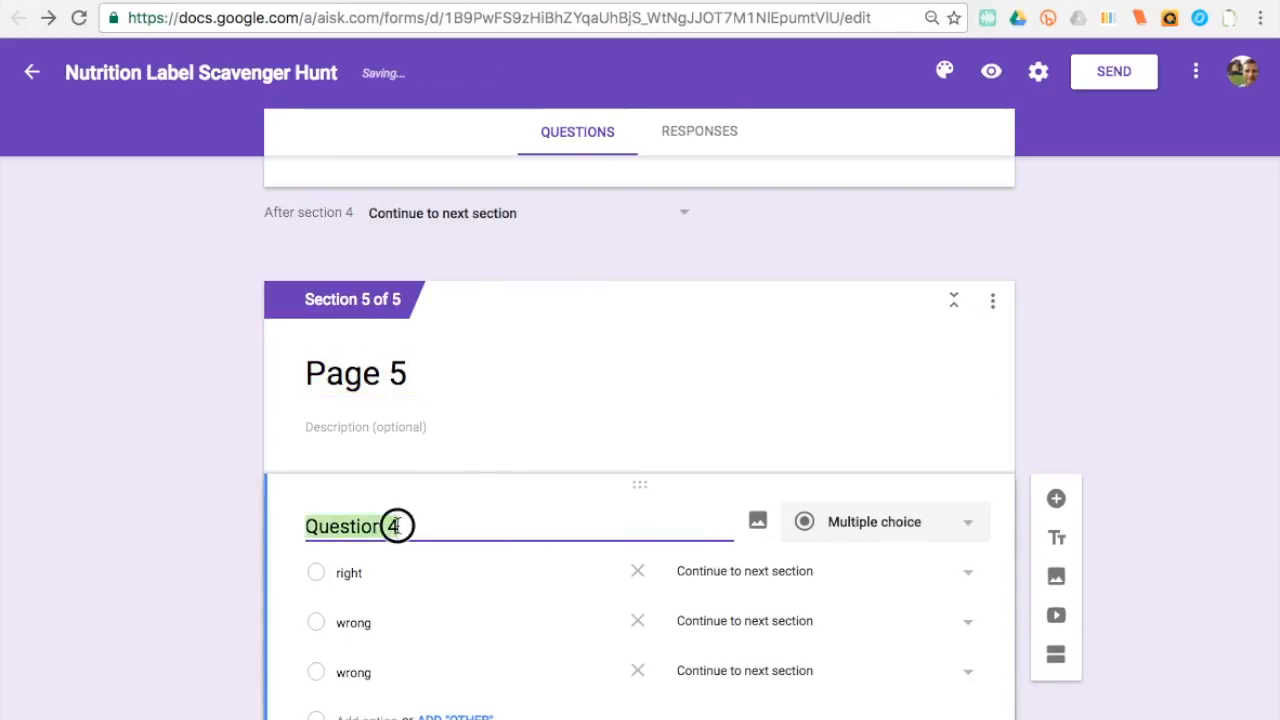
pyautogui.click(397, 526)
pyautogui.write('5')
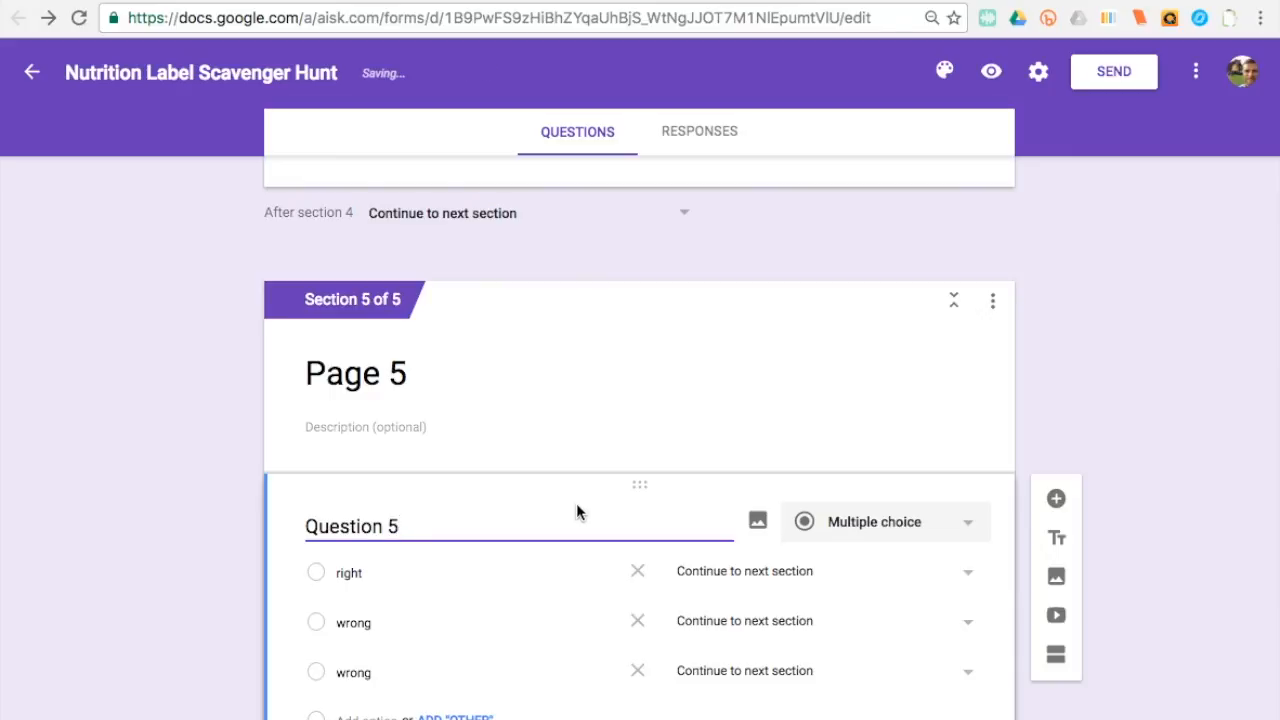
# Duplicate section 5 (Page 5) together with its question.
pyautogui.scroll(-1, 577, 510)
pyautogui.click(993, 210)
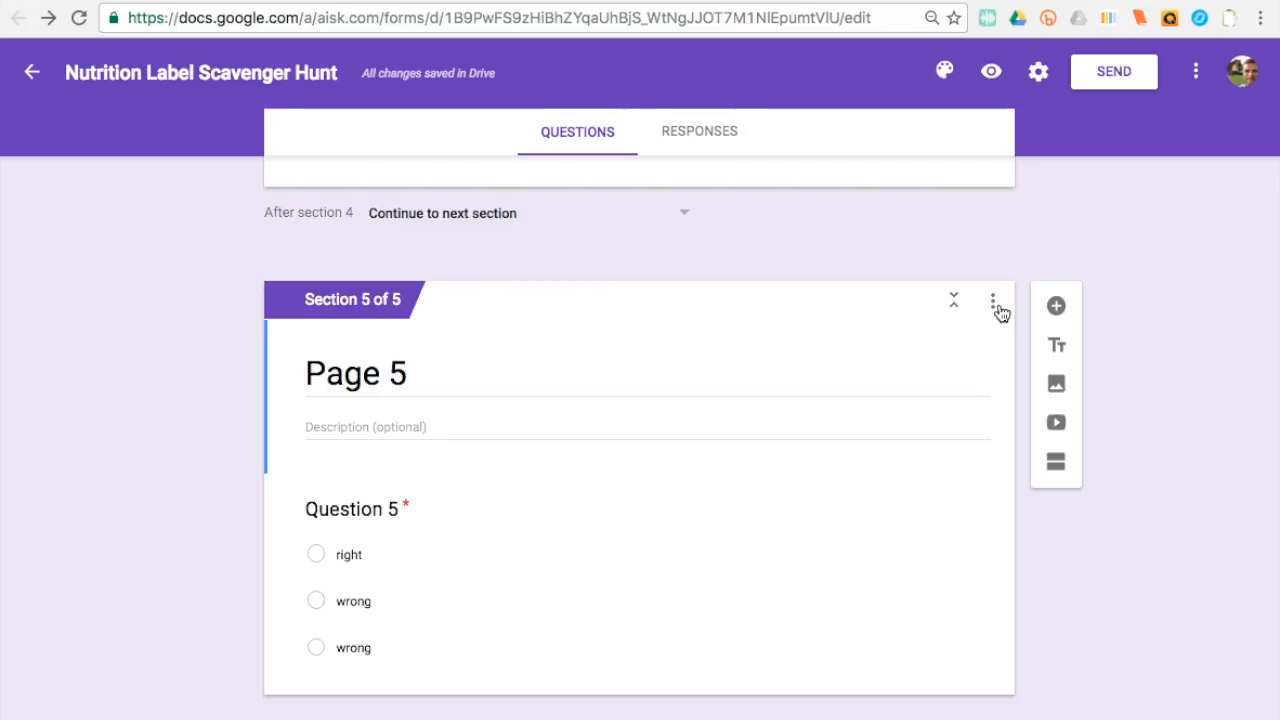
pyautogui.click(993, 304)
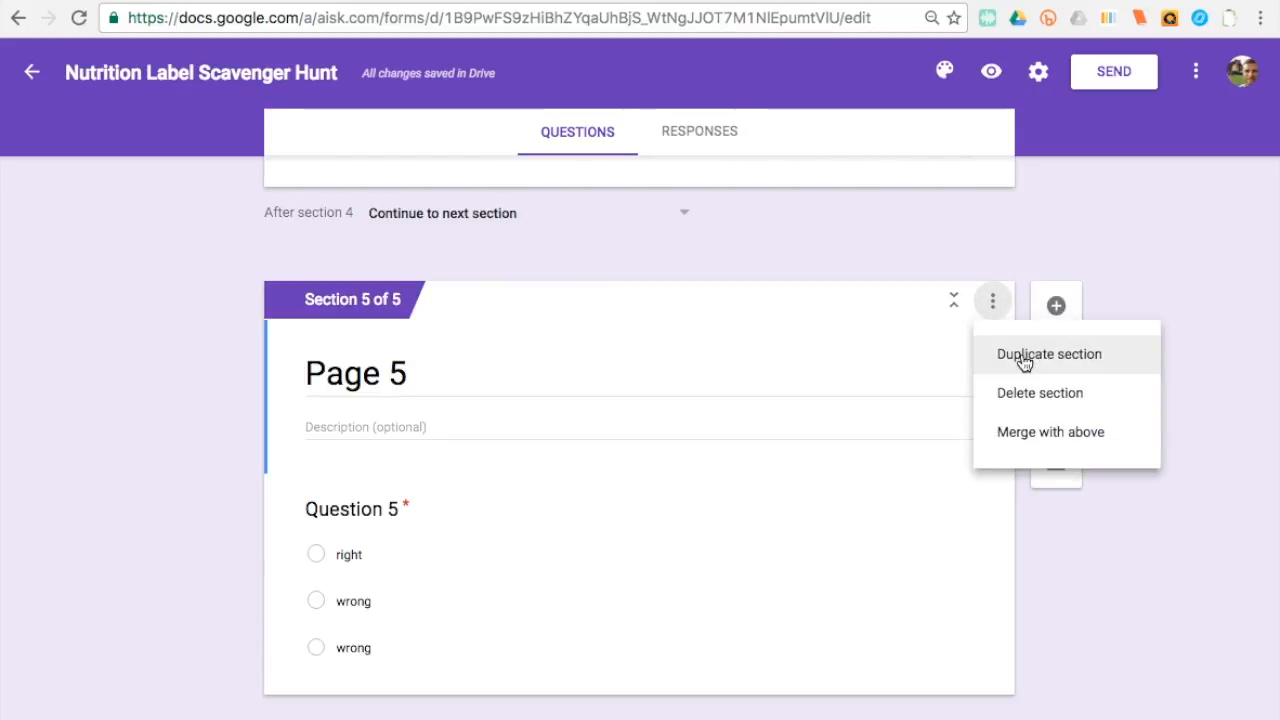
pyautogui.click(1025, 358)
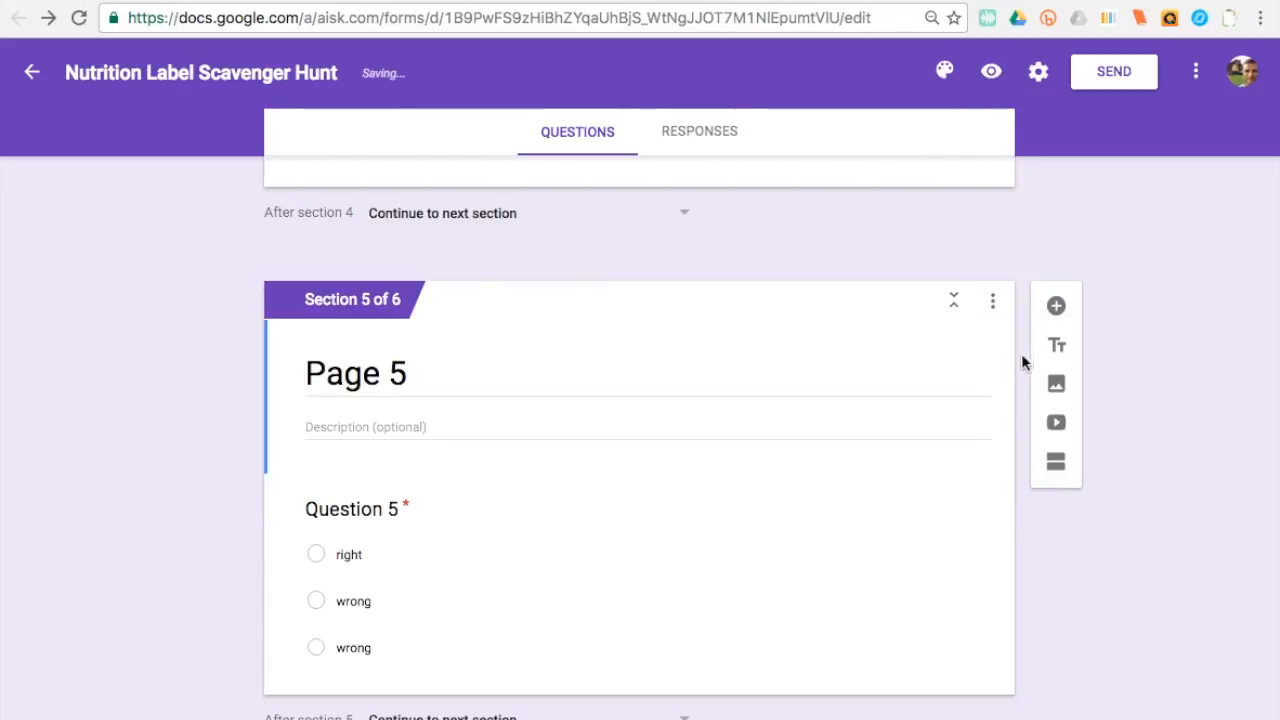
# Set the right answer of Question 5 in section 6 to submit the form.
pyautogui.scroll(-2, 928, 469)
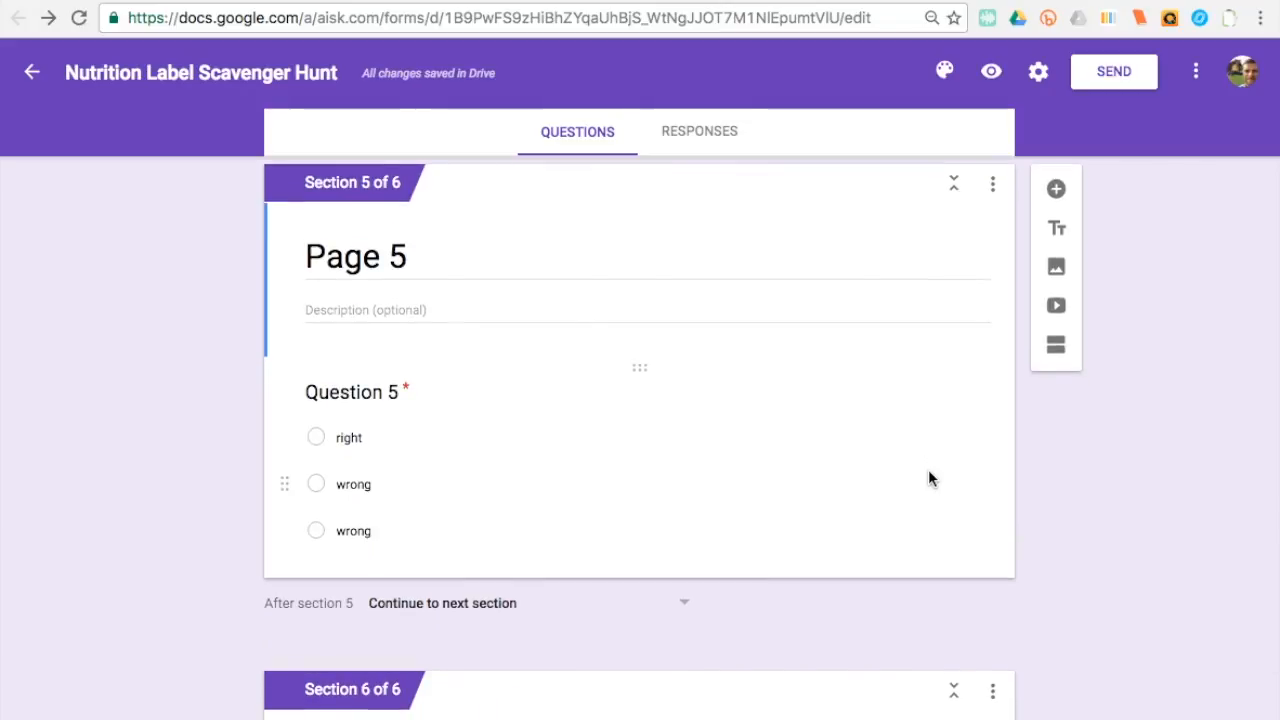
pyautogui.scroll(-1, 928, 478)
pyautogui.scroll(-2, 928, 478)
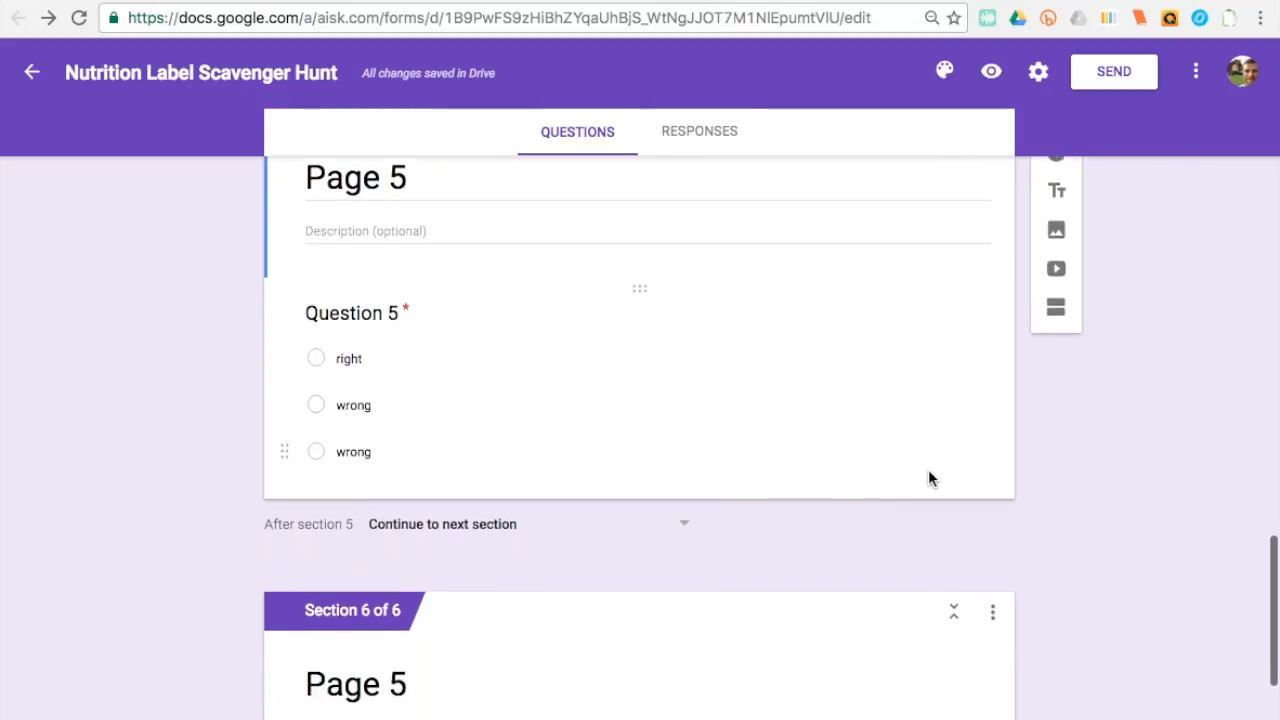
pyautogui.scroll(-5, 928, 479)
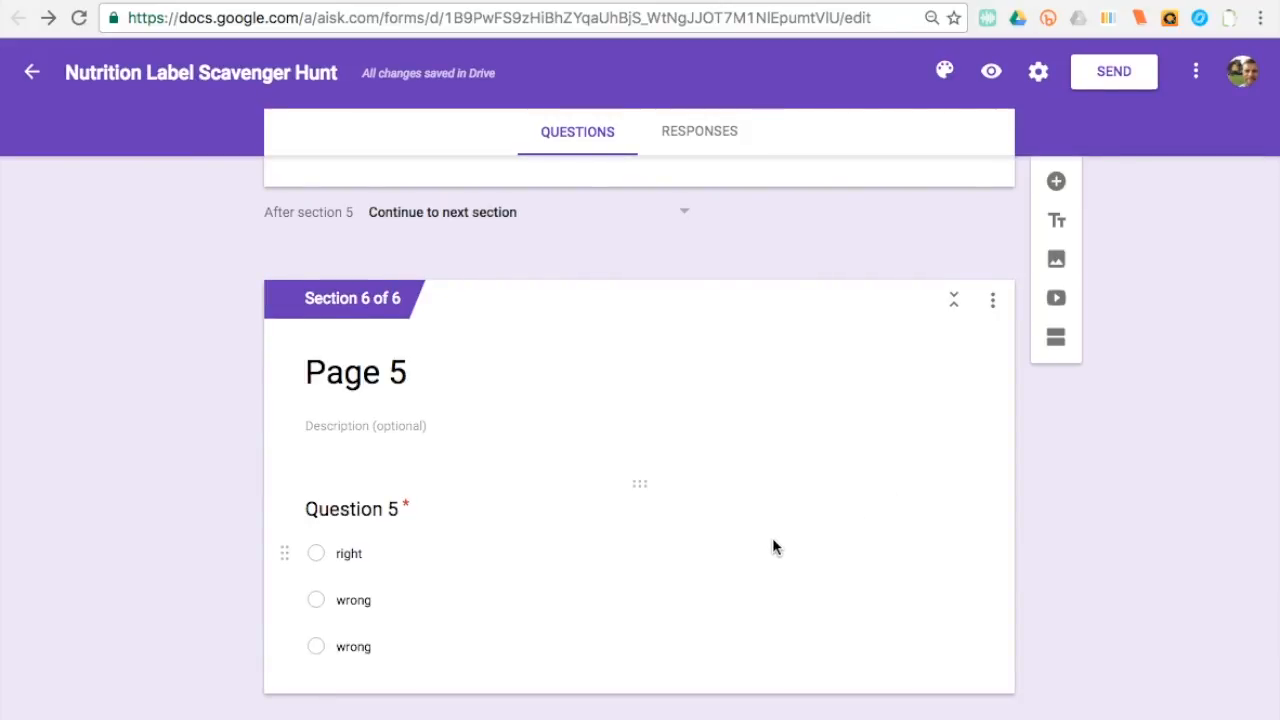
pyautogui.click(1003, 662)
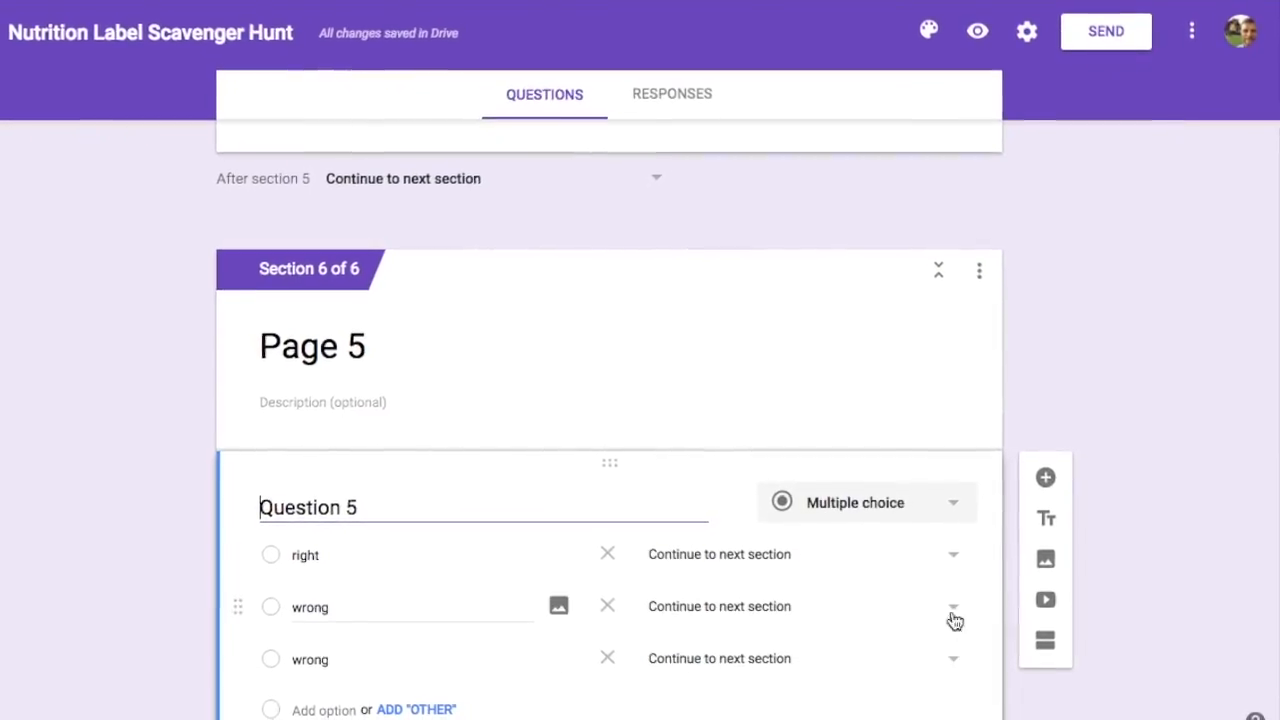
pyautogui.click(951, 554)
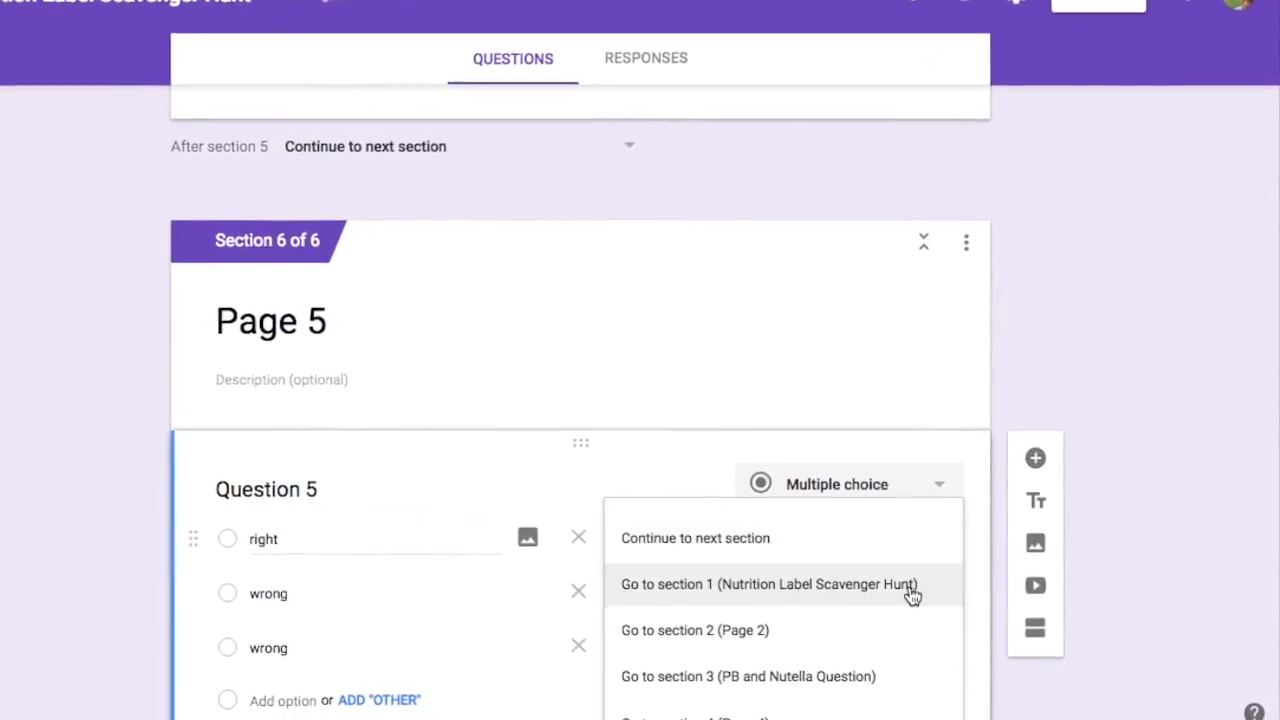
pyautogui.scroll(-3, 912, 596)
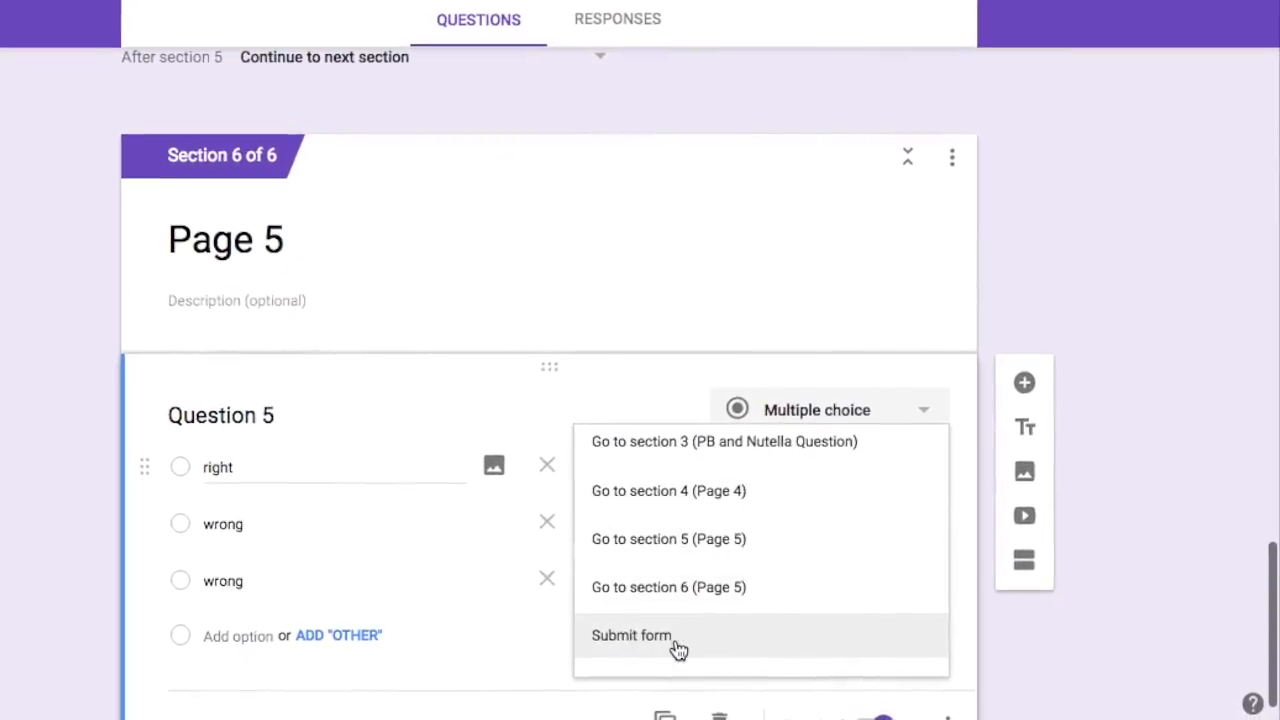